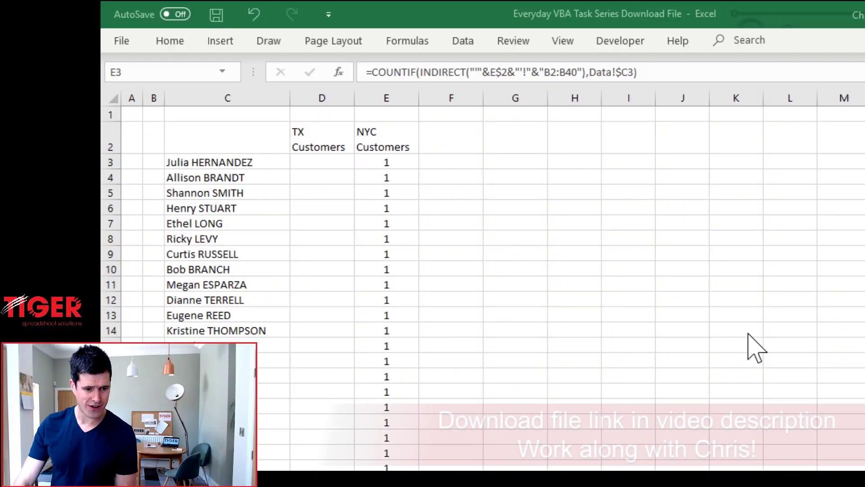
# - Review the customer names in column C and glance through the workbook's other sheets
pyautogui.click(213, 157)
pyautogui.press('Down')
pyautogui.press('Down')
pyautogui.press('Down')
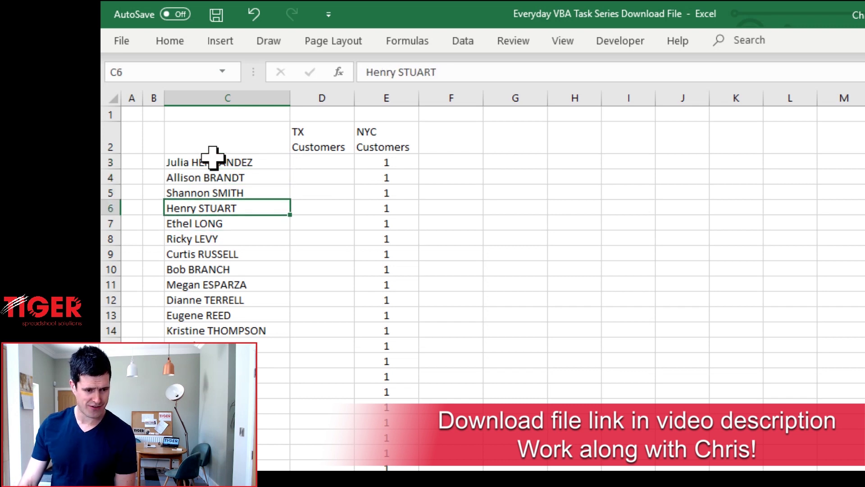
pyautogui.click(213, 158)
pyautogui.press('Down')
pyautogui.press('Down')
pyautogui.press('Up')
pyautogui.press('Up')
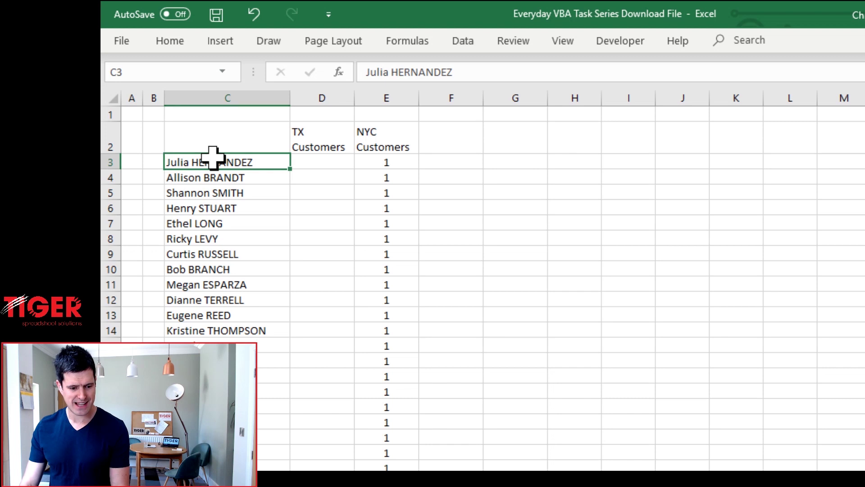
pyautogui.hotkey('ctrl', 'pagedown')
pyautogui.hotkey('ctrl', 'pagedown')
pyautogui.hotkey('ctrl', 'pagedown')
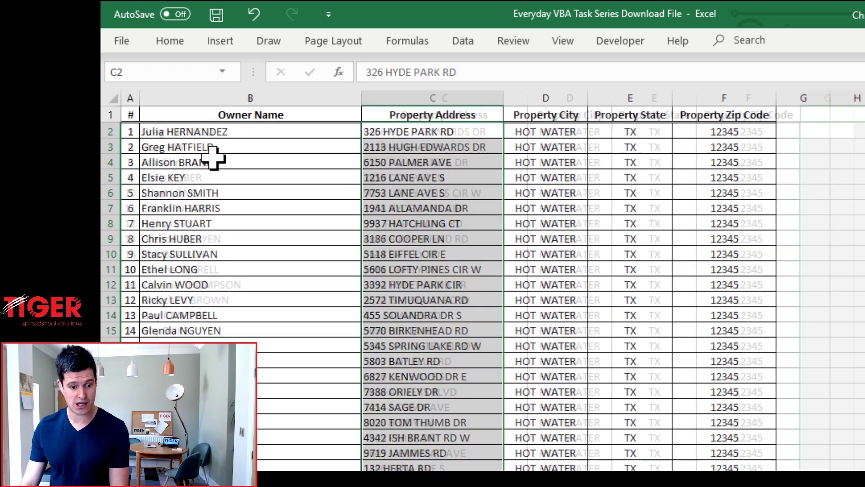
pyautogui.hotkey('ctrl', 'pageup')
pyautogui.hotkey('ctrl', 'pageup')
pyautogui.hotkey('ctrl', 'pageup')
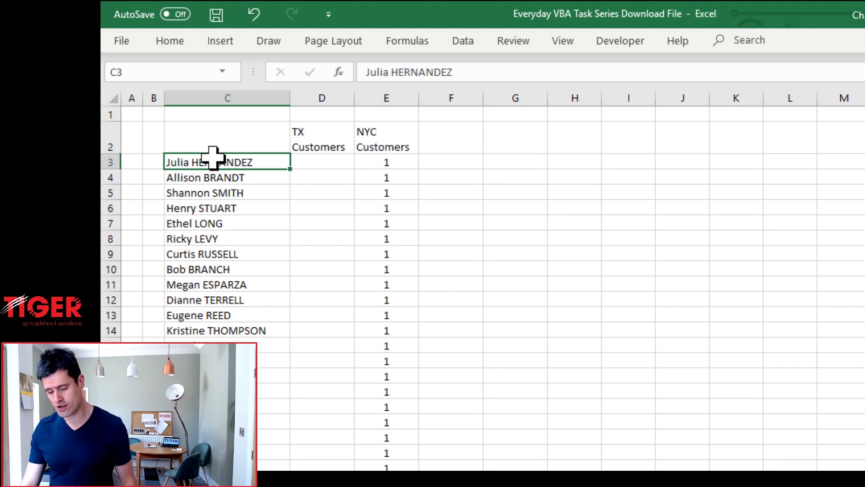
# - Write =countif('TX Customers'!B2:B41,Data!C3) in D3, picking the range on the TX sheet
pyautogui.press('Right')
pyautogui.write('=cou')
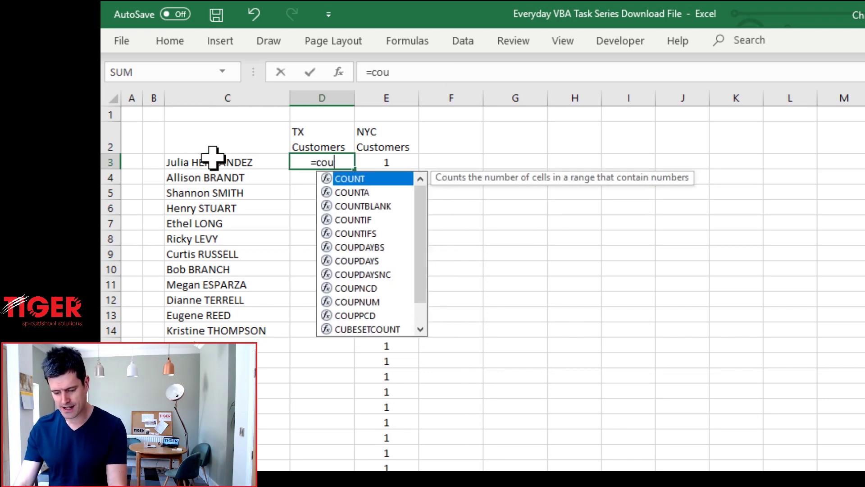
pyautogui.write('ntif')
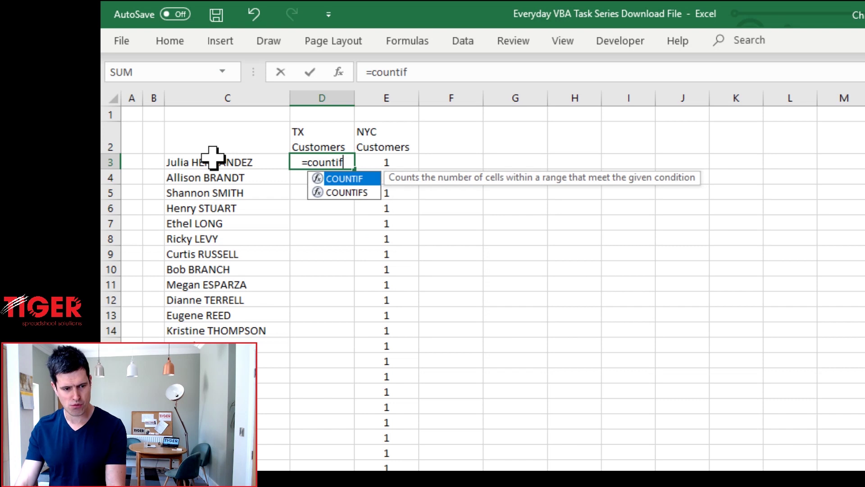
pyautogui.write('(')
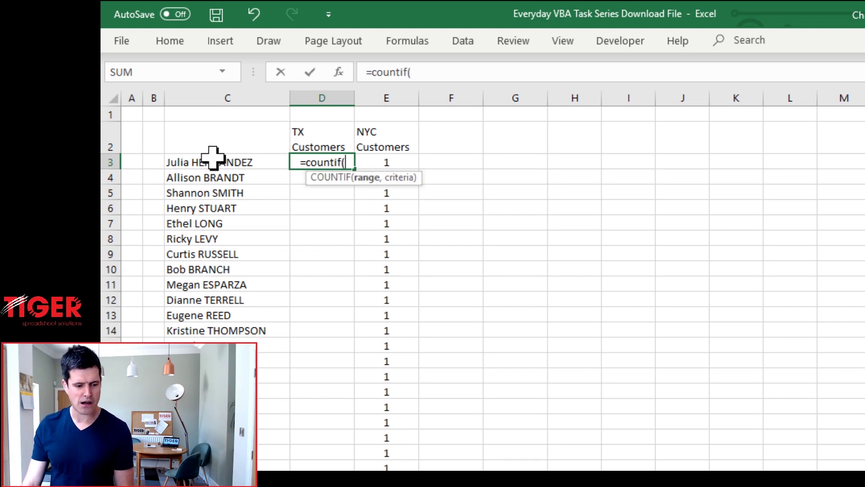
pyautogui.hotkey('ctrl', 'pageup')
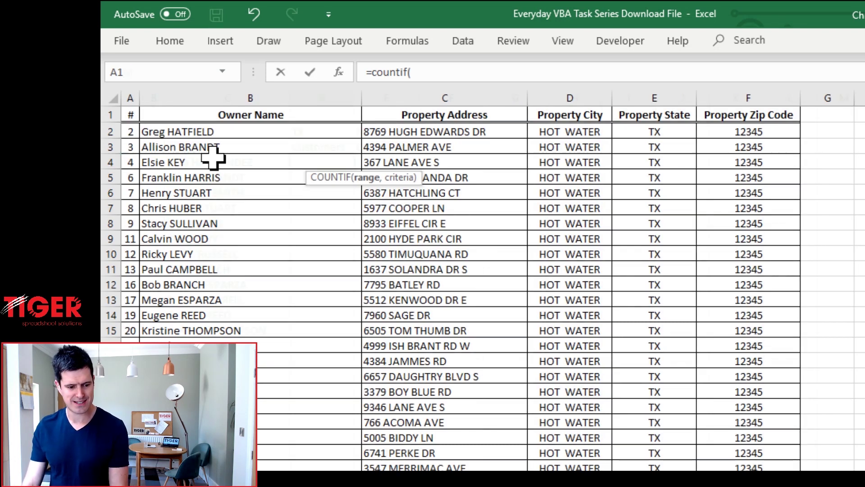
pyautogui.press('Down')
pyautogui.press('Right')
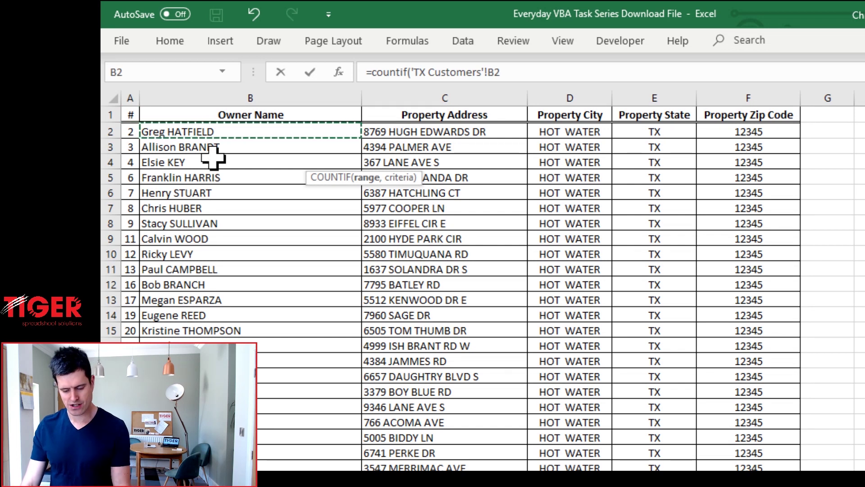
pyautogui.hotkey('ctrl', 'shift', 'Down')
pyautogui.write(',')
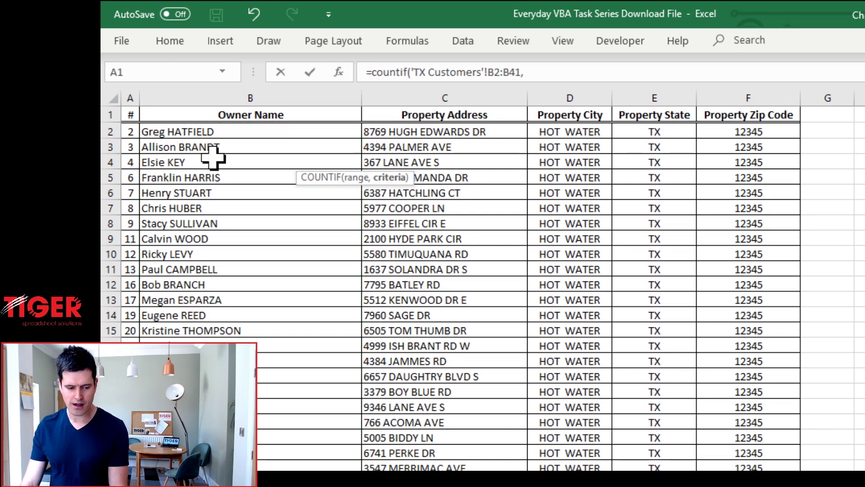
pyautogui.hotkey('ctrl', 'pagedown')
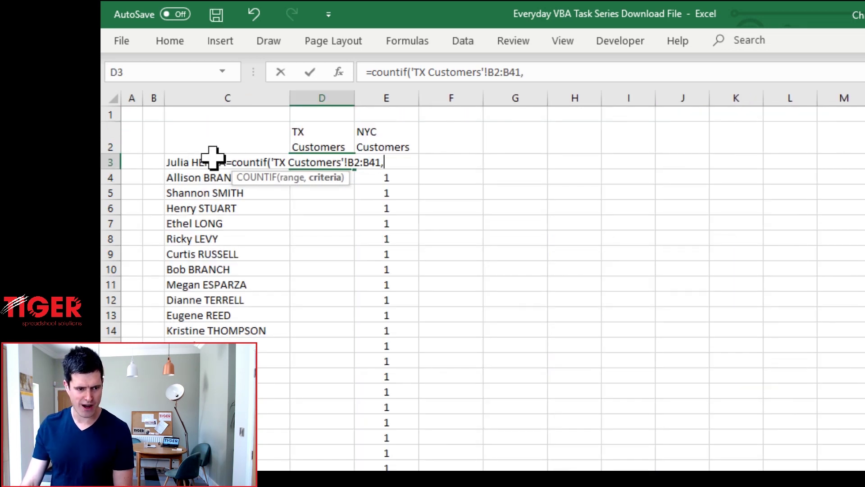
pyautogui.click(213, 157)
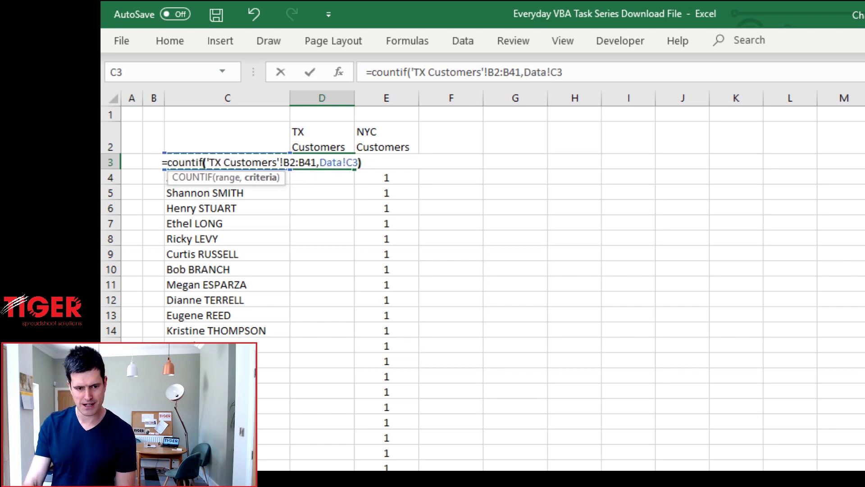
pyautogui.write(')')
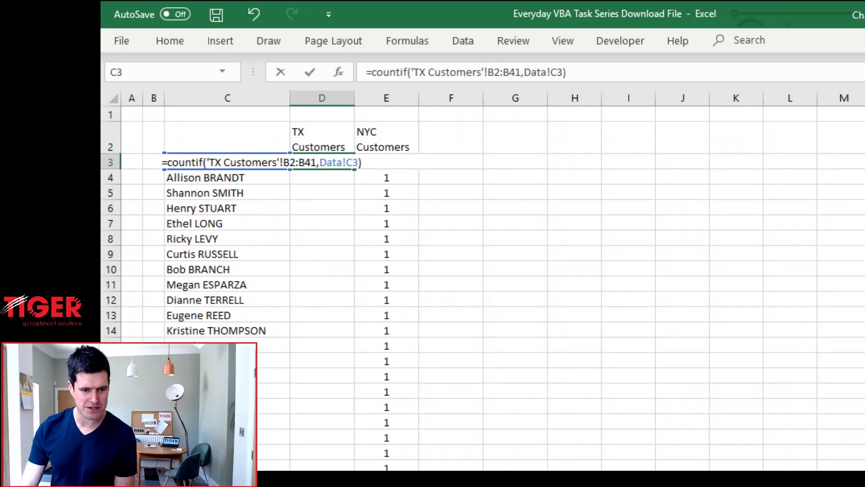
# - Select the hard-coded 'TX Customers'!B2:B41 range in the formula bar so it can be replaced
pyautogui.moveTo(522, 73); pyautogui.dragTo(411, 73)
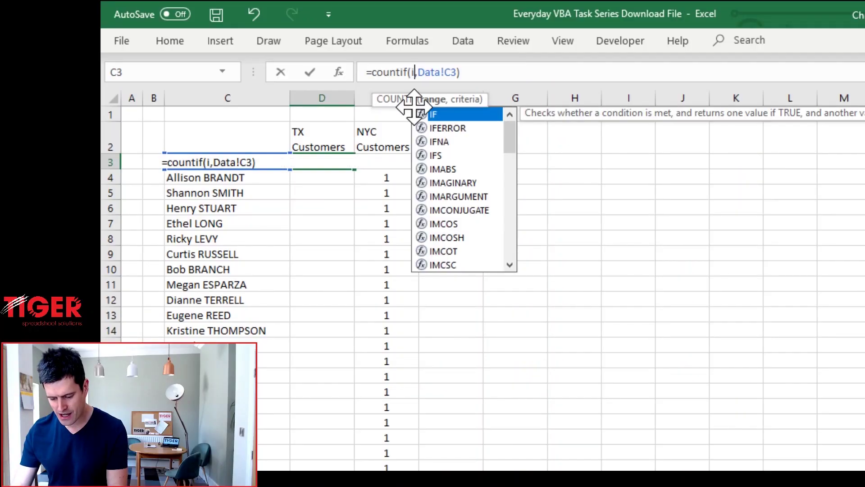
# - Replace the COUNTIF range with indirect("'TX Customers'!B2:B50"), keeping Data!C3 as the criteria
pyautogui.write('rect(')
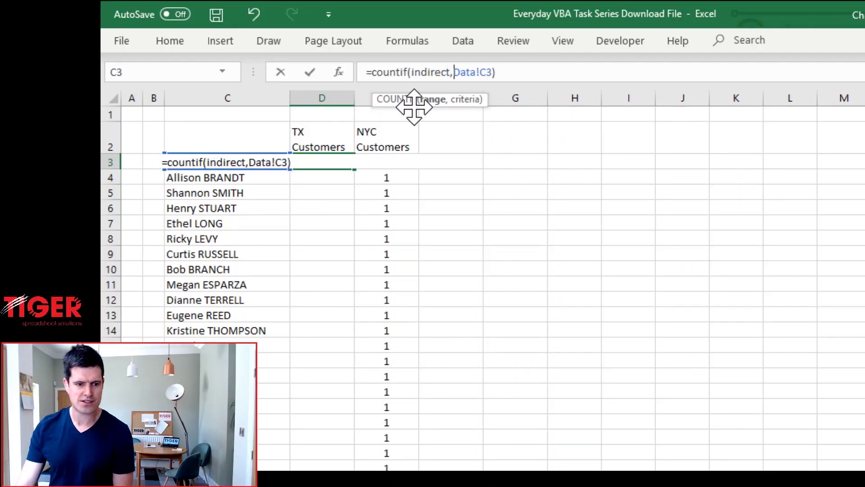
pyautogui.write(')')
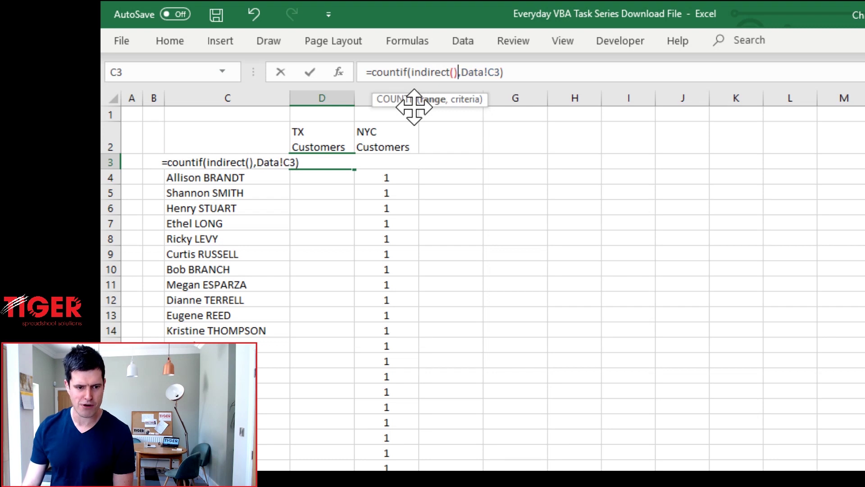
pyautogui.press('Left')
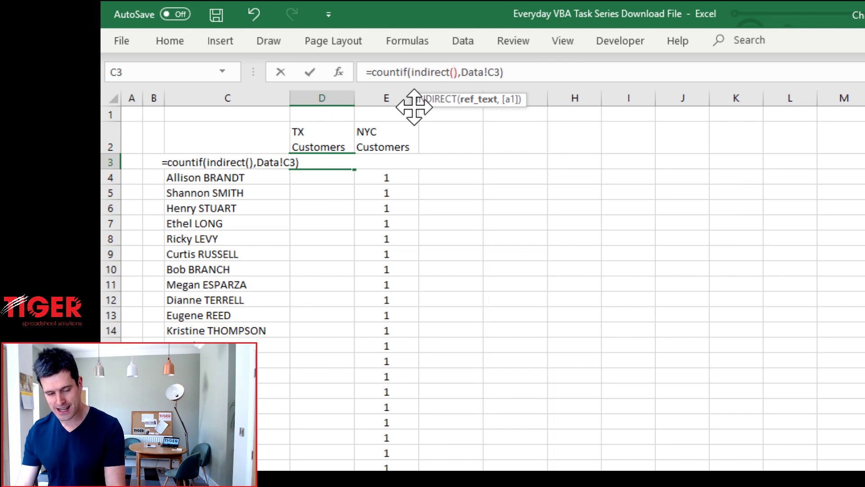
pyautogui.write('"')
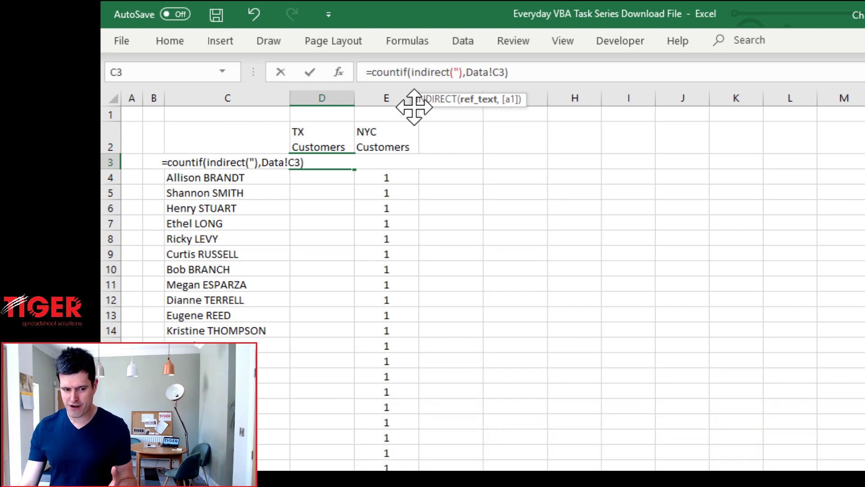
pyautogui.write('"')
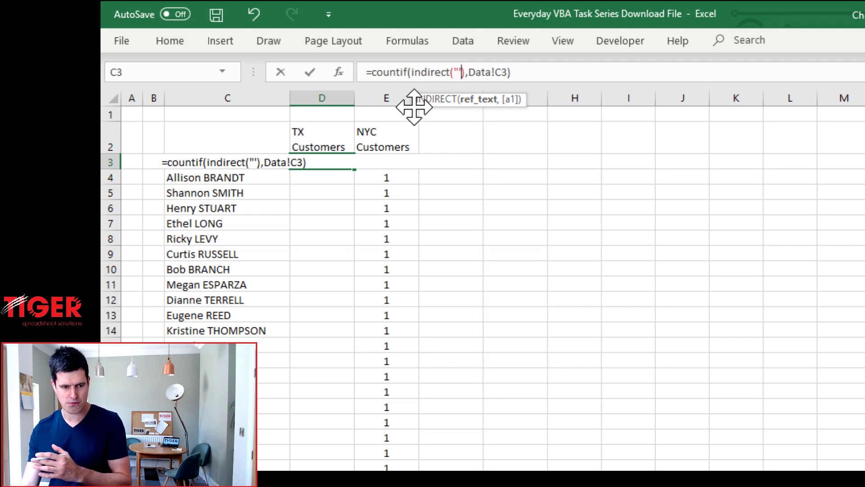
pyautogui.write("'TX Cus")
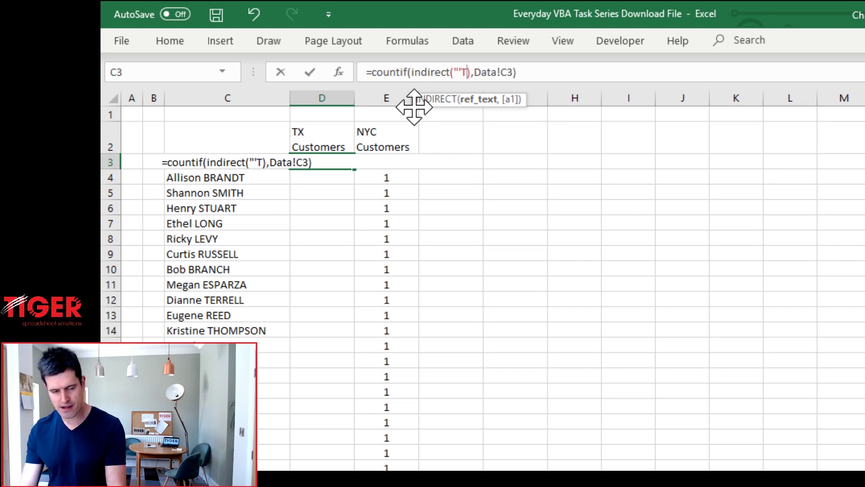
pyautogui.write('tomers')
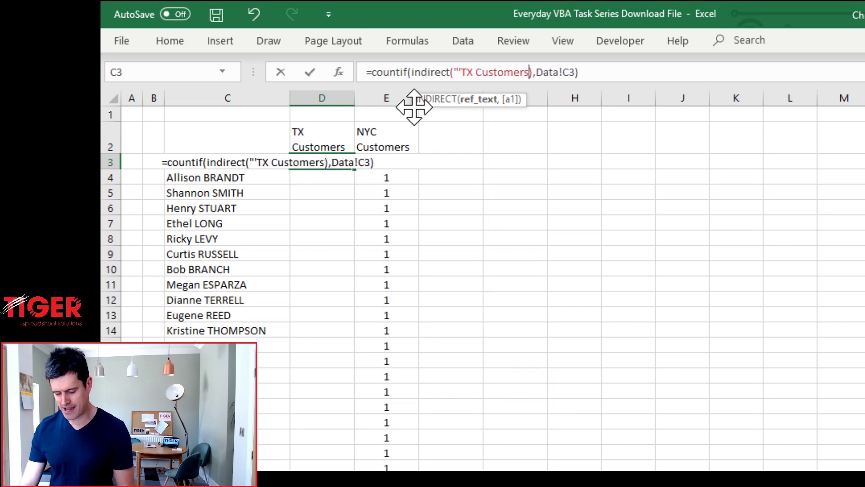
pyautogui.write("'")
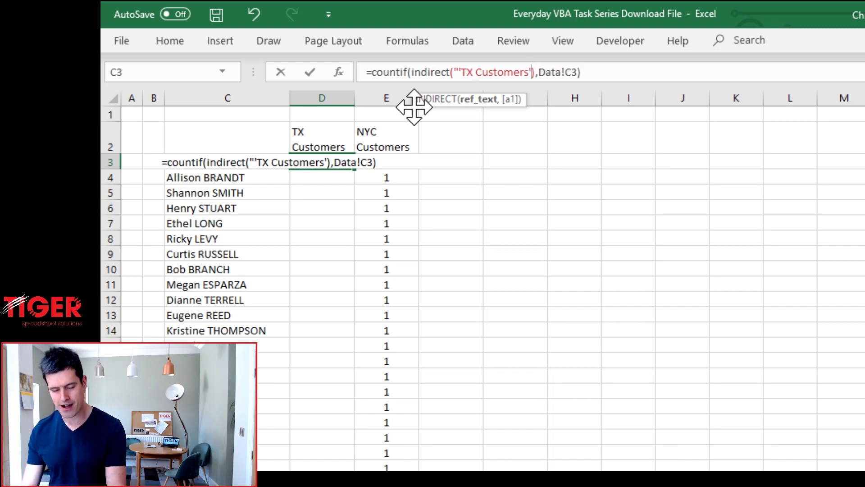
pyautogui.write('!')
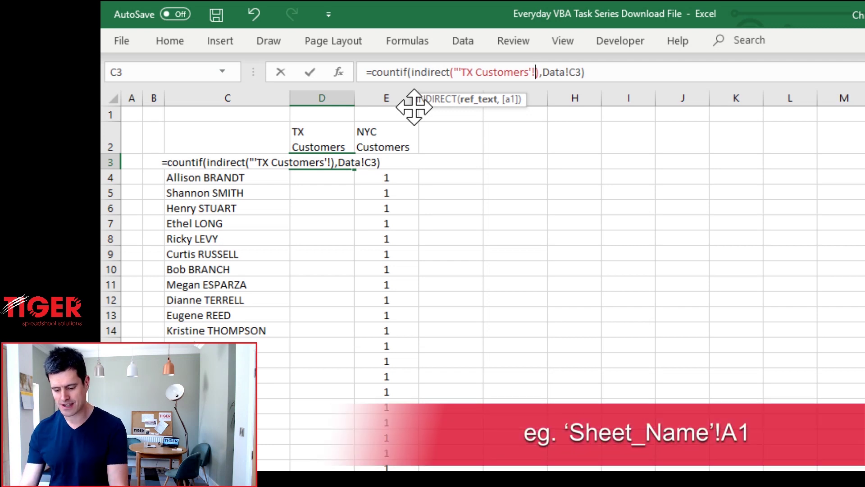
pyautogui.write('B')
pyautogui.write('2:B5')
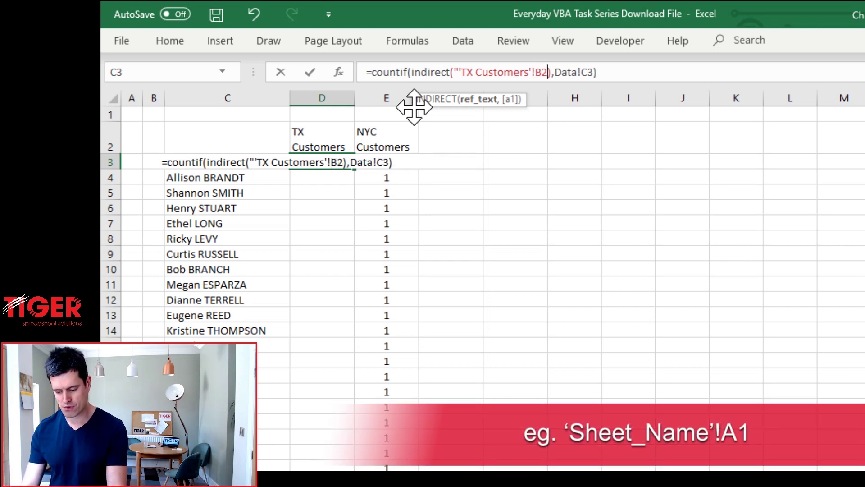
pyautogui.write('0')
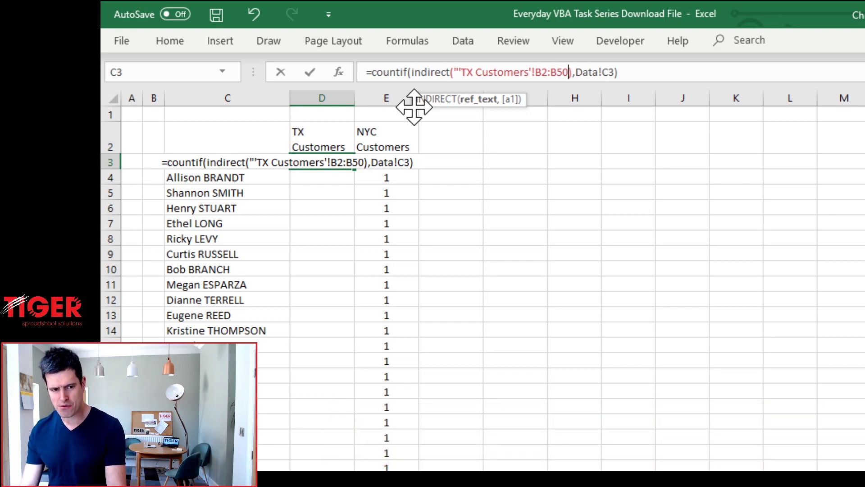
pyautogui.write('"')
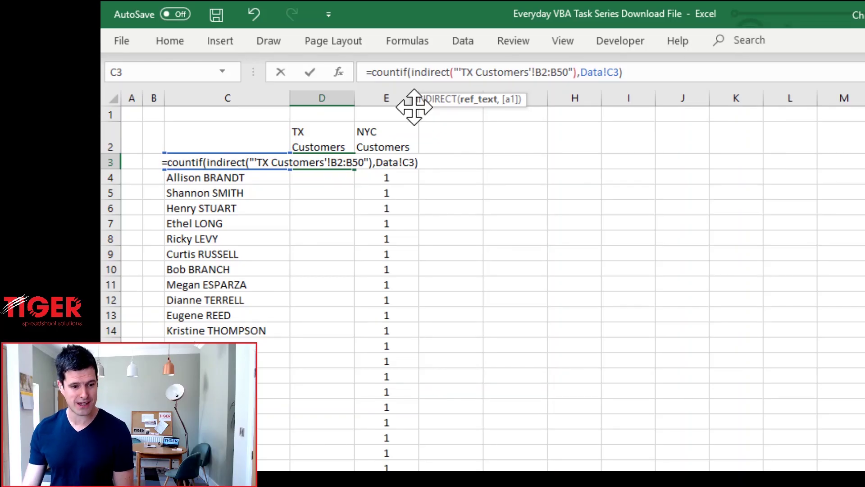
# - Commit the D3 formula and fill it down column D to row 21
pyautogui.press('Return')
pyautogui.press('Up')
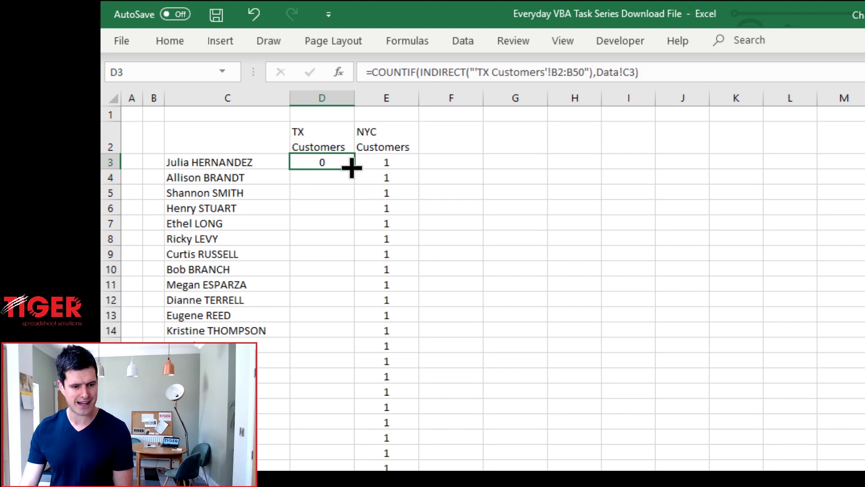
pyautogui.moveTo(355, 171); pyautogui.dragTo(358, 440)
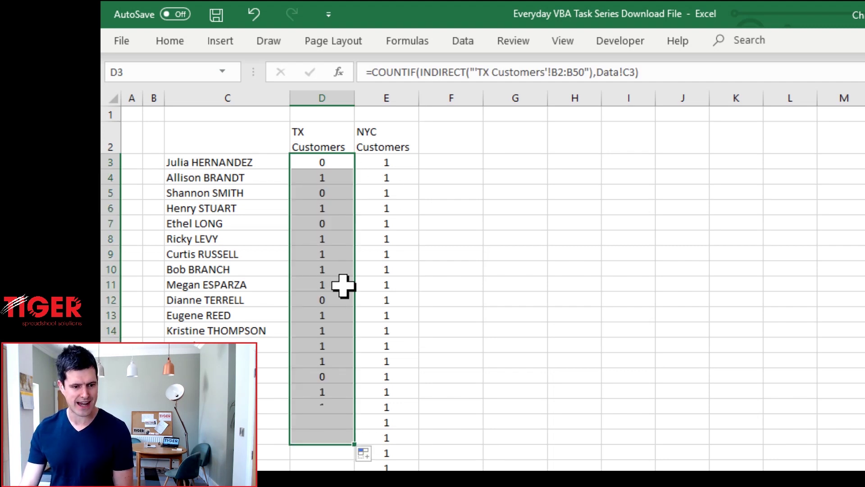
pyautogui.click(338, 178)
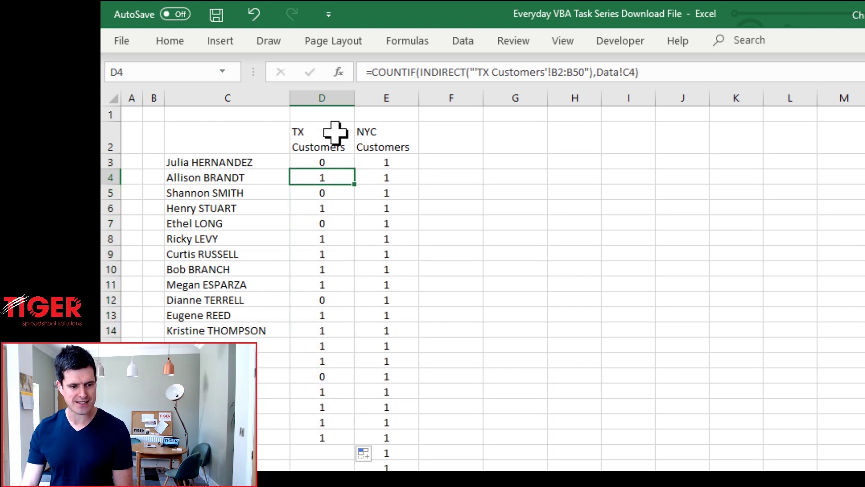
# - Copy the name in B3 over B2 on the TX Customers sheet, then check D4 shows 2
pyautogui.hotkey('ctrl', '[')
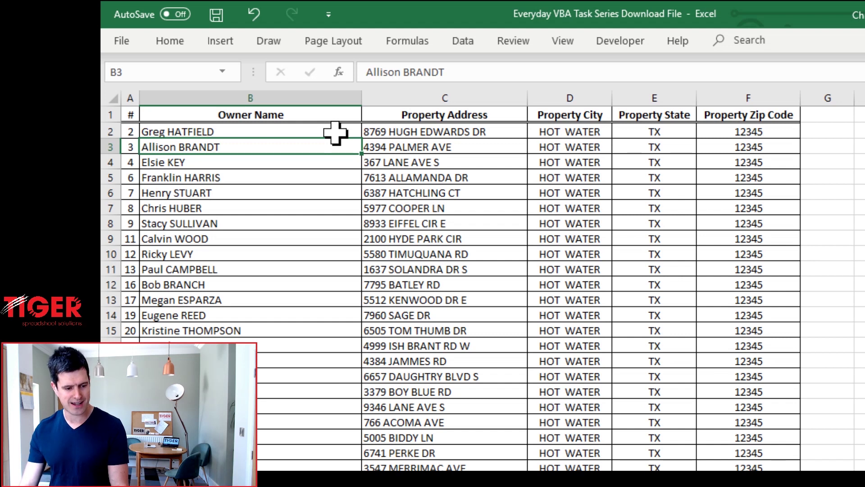
pyautogui.hotkey('ctrl', 'c')
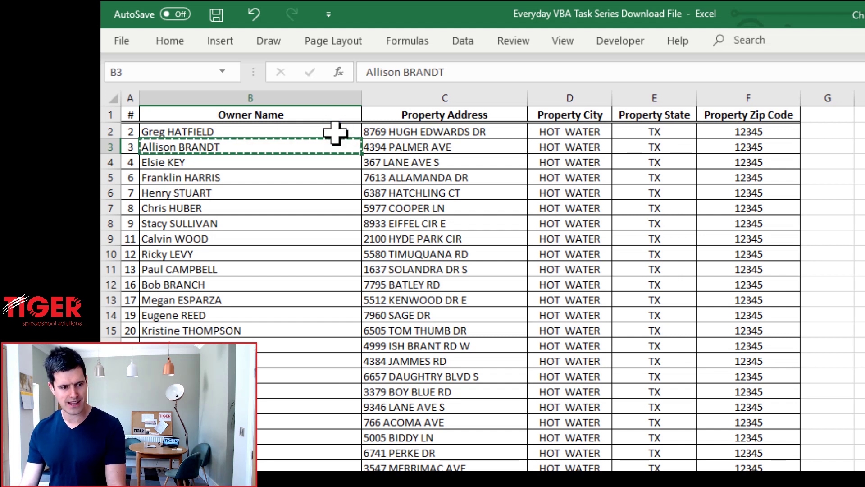
pyautogui.click(336, 133)
pyautogui.hotkey('ctrl', 'v')
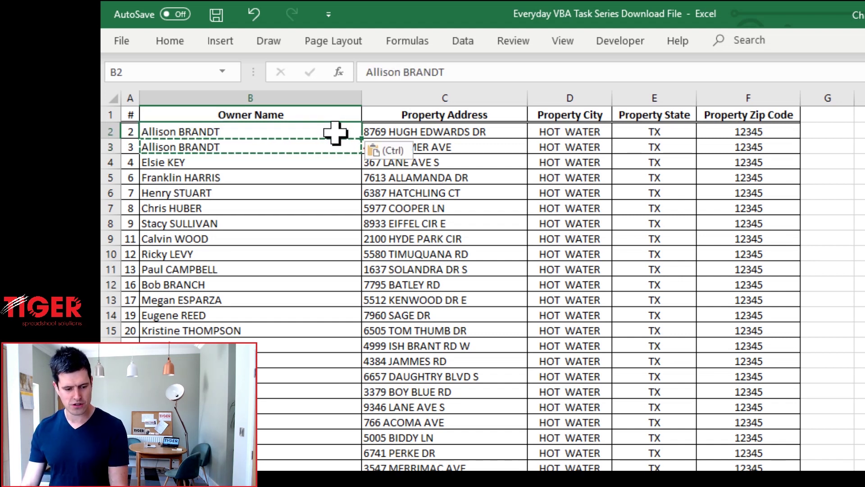
pyautogui.hotkey('ctrl', 'pageup')
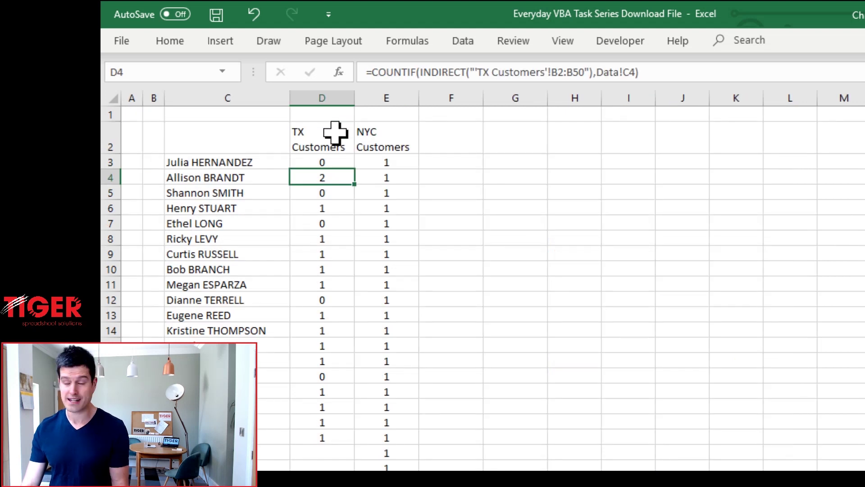
pyautogui.press('Left')
pyautogui.press('Right')
pyautogui.press('Up')
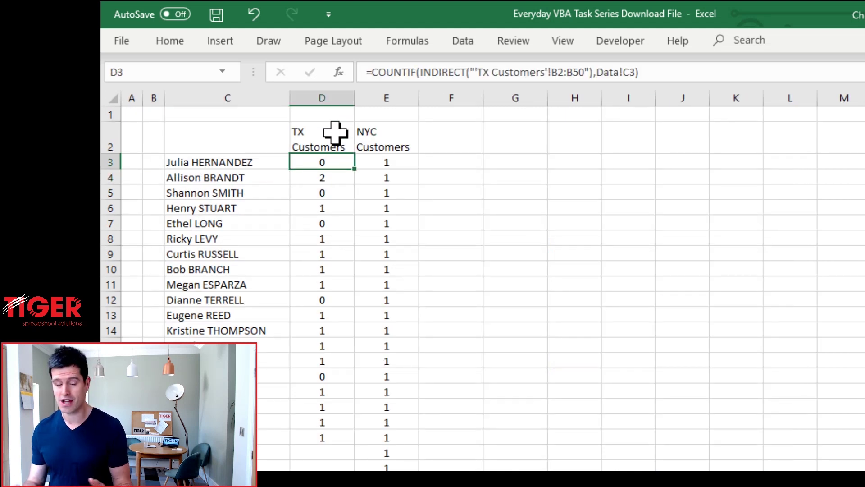
pyautogui.press('Down')
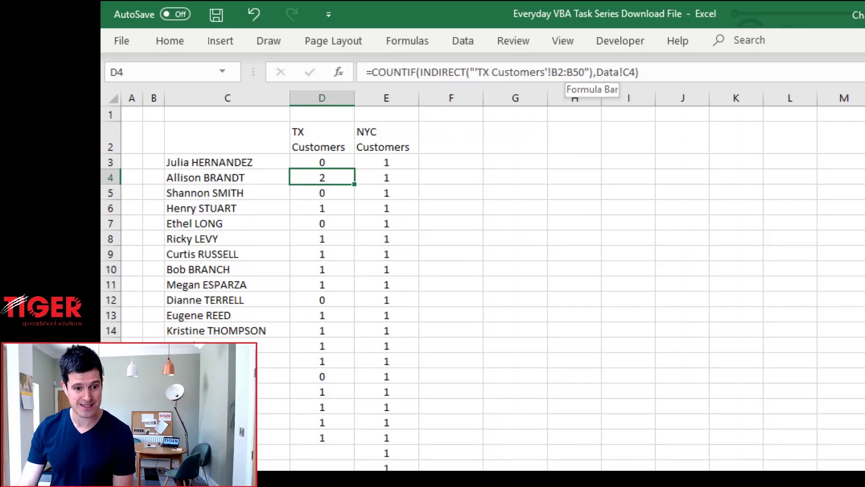
# - Delete 'TX Customers' from D4's INDIRECT text and add & after the opening three quotes
pyautogui.moveTo(552, 72); pyautogui.dragTo(478, 72)
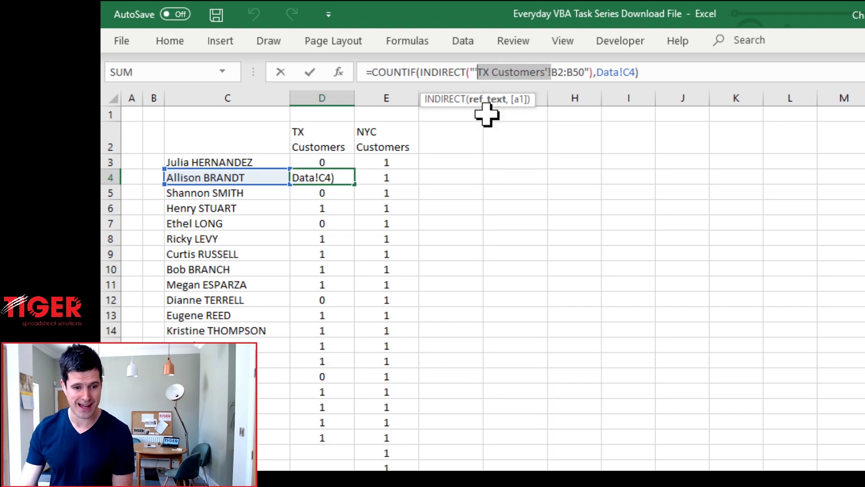
pyautogui.click(537, 72)
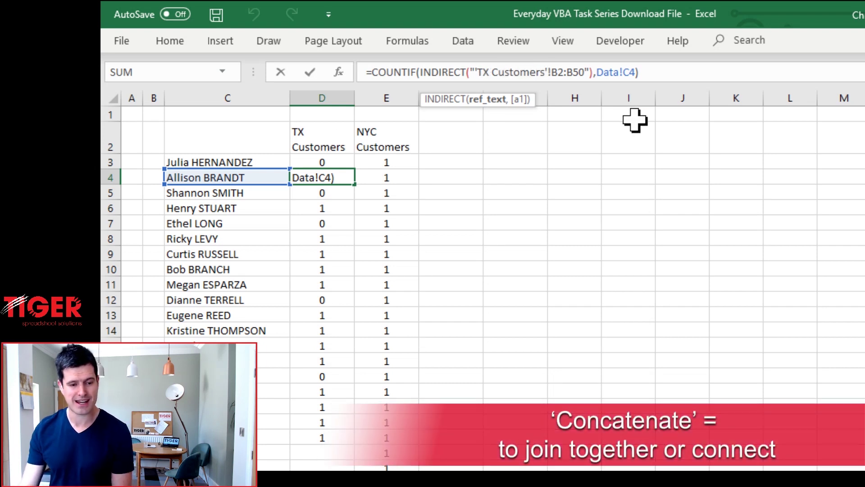
pyautogui.press('BackSpace')
pyautogui.press('BackSpace')
pyautogui.press('BackSpace')
pyautogui.press('BackSpace')
pyautogui.press('BackSpace')
pyautogui.press('BackSpace')
pyautogui.press('BackSpace')
pyautogui.press('BackSpace')
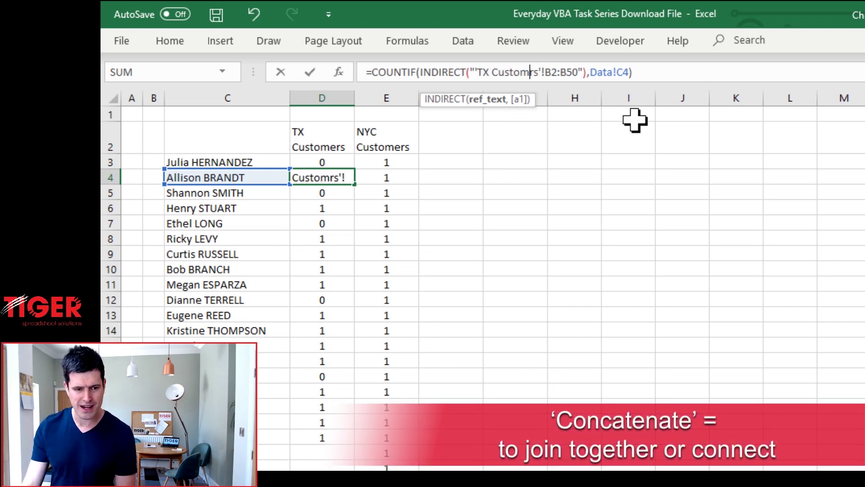
pyautogui.press('BackSpace')
pyautogui.press('BackSpace')
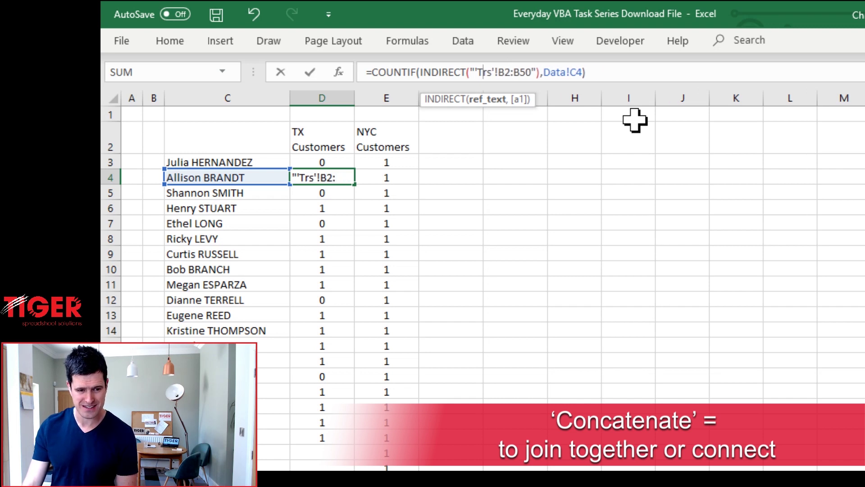
pyautogui.press('Delete')
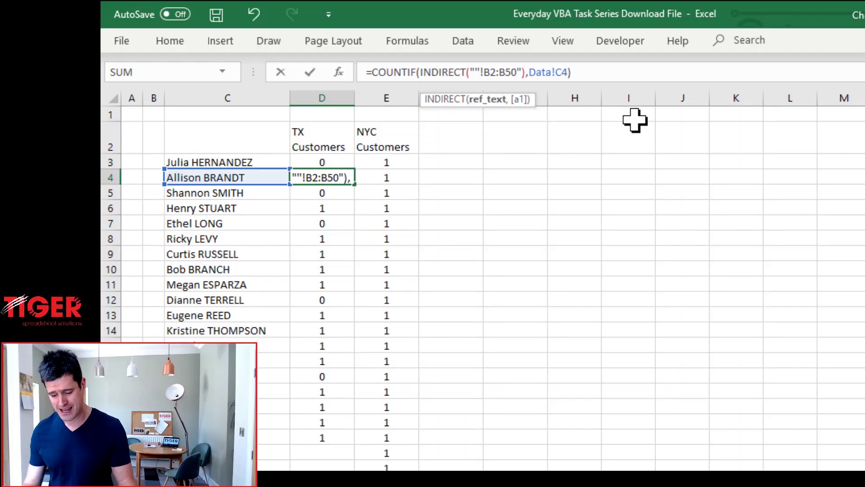
pyautogui.write('""')
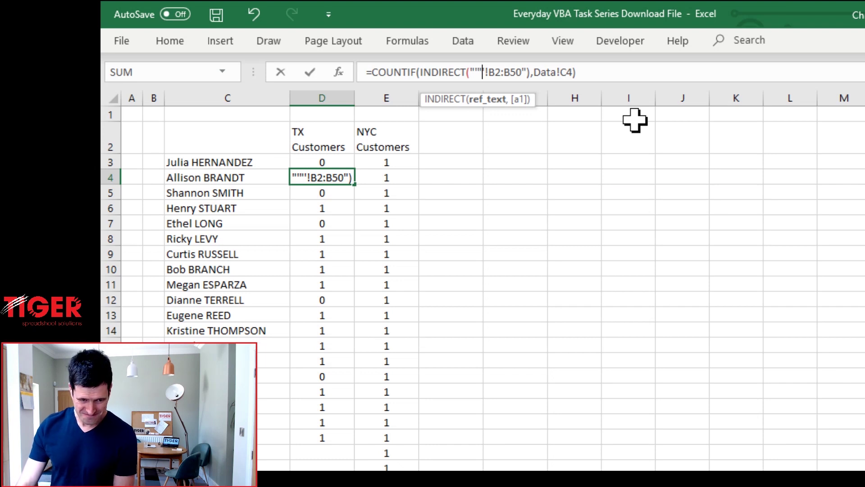
pyautogui.write("    '")
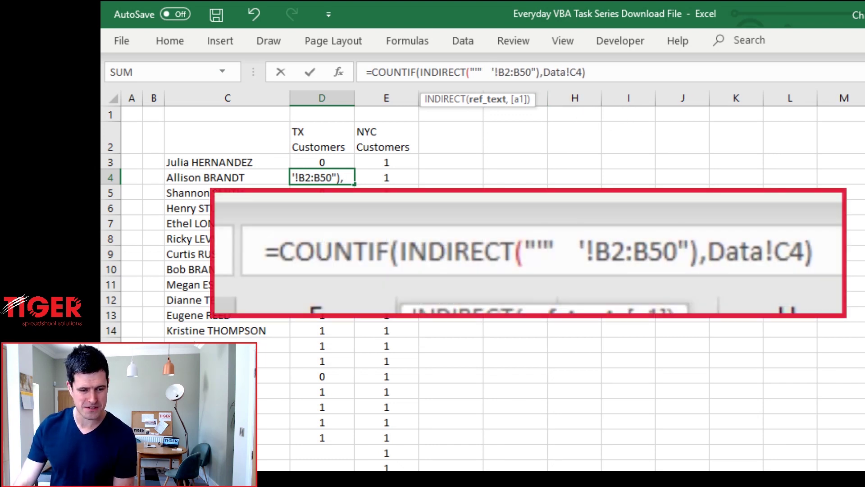
pyautogui.press('Left')
pyautogui.press('Left')
pyautogui.press('Left')
pyautogui.press('Left')
pyautogui.press('Left')
pyautogui.hotkey('shift', 'Left')
pyautogui.hotkey('shift', 'Left')
pyautogui.hotkey('shift', 'Left')
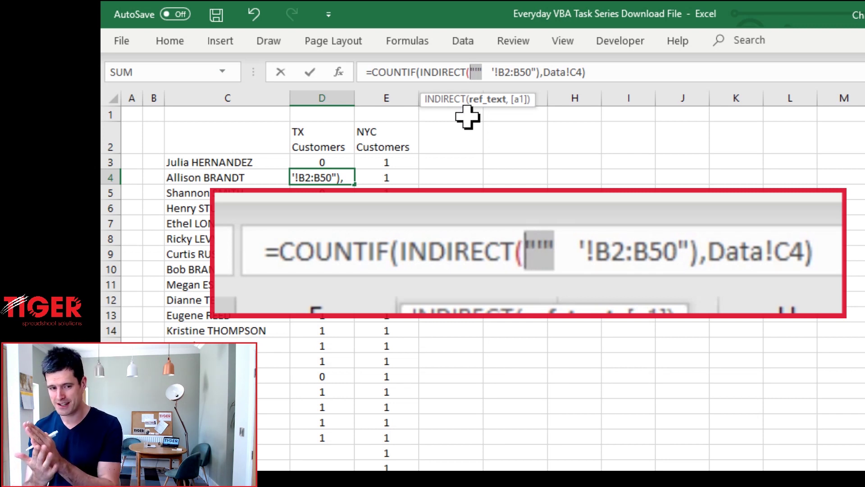
pyautogui.press('Right')
pyautogui.press('Right')
pyautogui.press('Right')
pyautogui.press('Right')
pyautogui.press('Right')
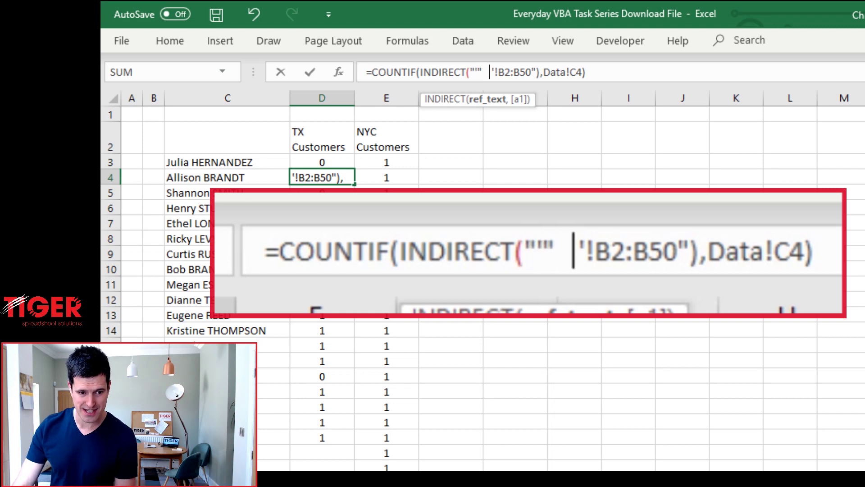
pyautogui.press('Left')
pyautogui.press('Left')
pyautogui.press('Left')
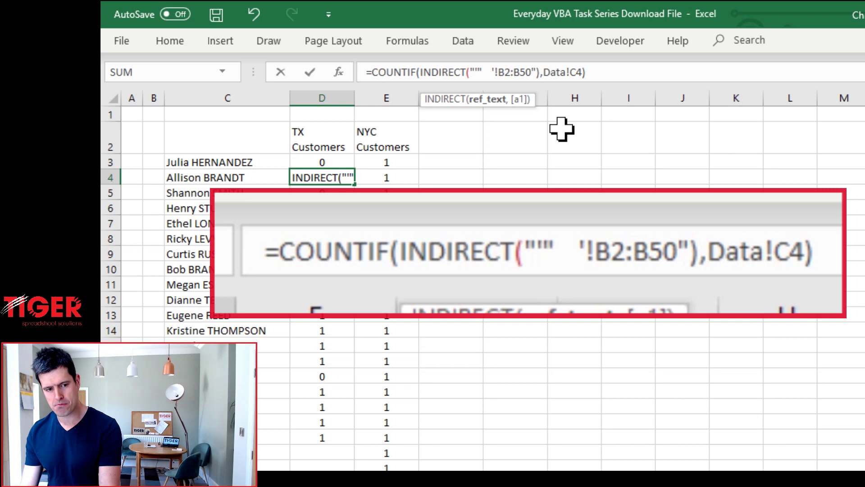
pyautogui.write('&')
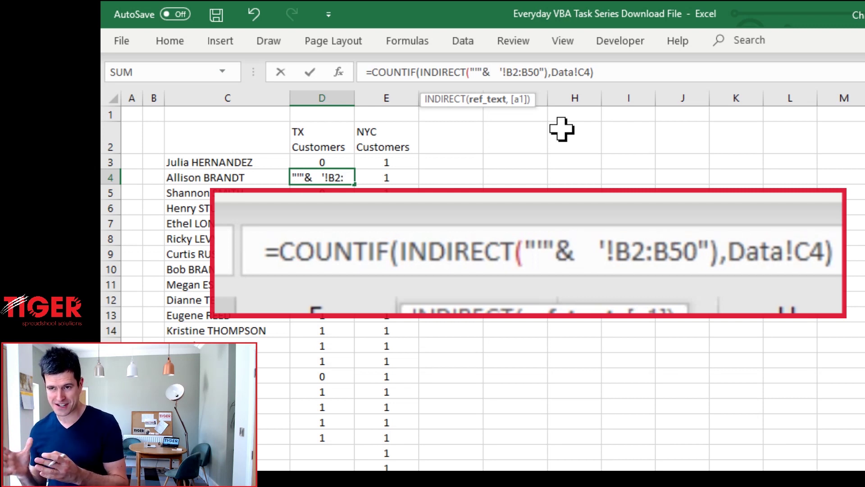
# - Join header D2 into the text so D4 reads =COUNTIF(INDIRECT("""&D2&"'!B2:B50"),Data!C4)
pyautogui.click(329, 143)
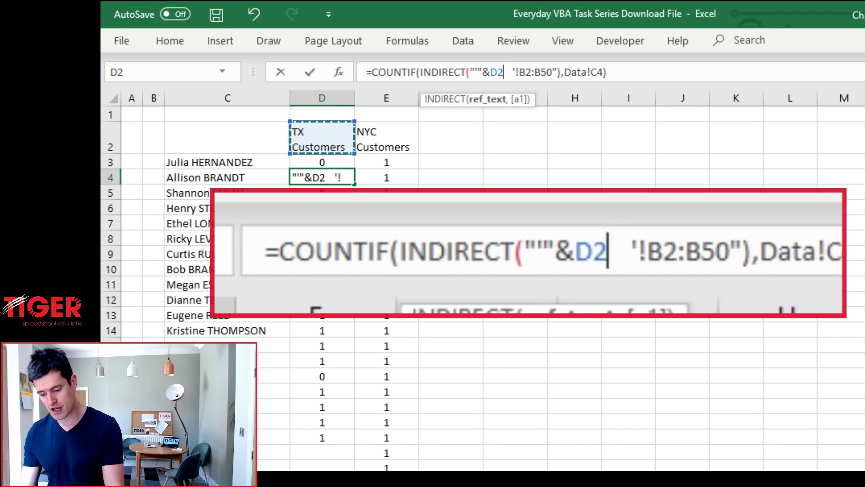
pyautogui.write('&')
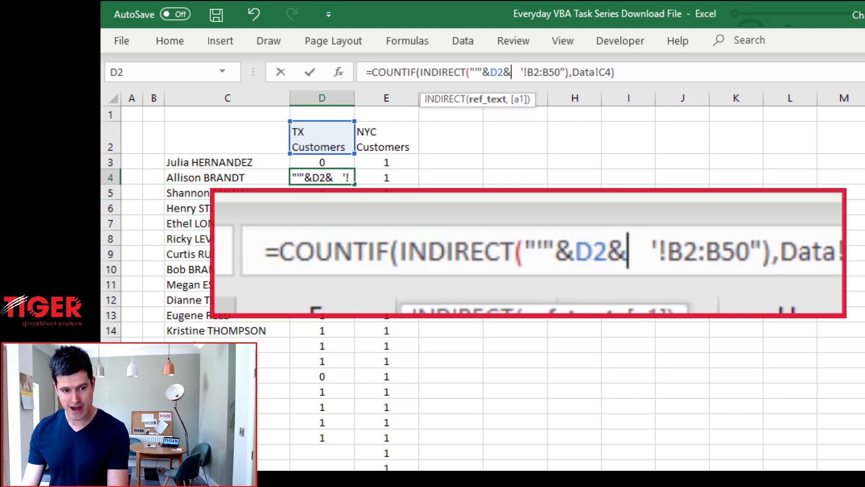
pyautogui.write('"')
pyautogui.press('Delete')
pyautogui.press('Delete')
pyautogui.press('Delete')
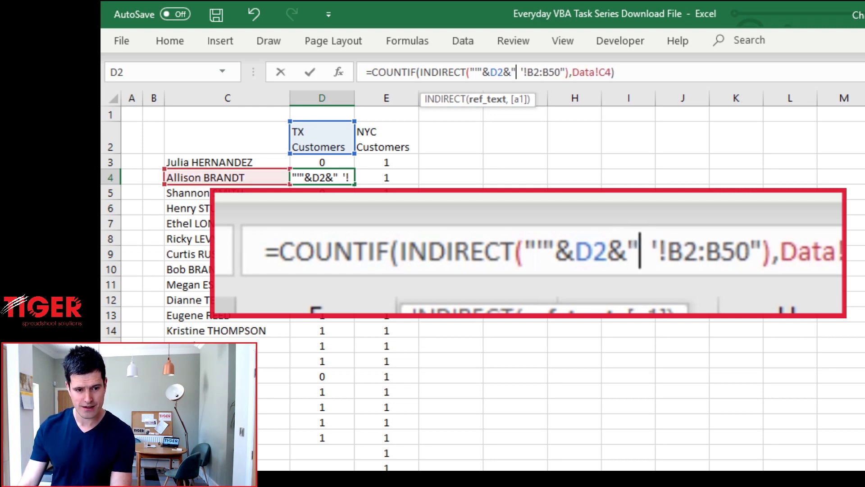
pyautogui.press('Delete')
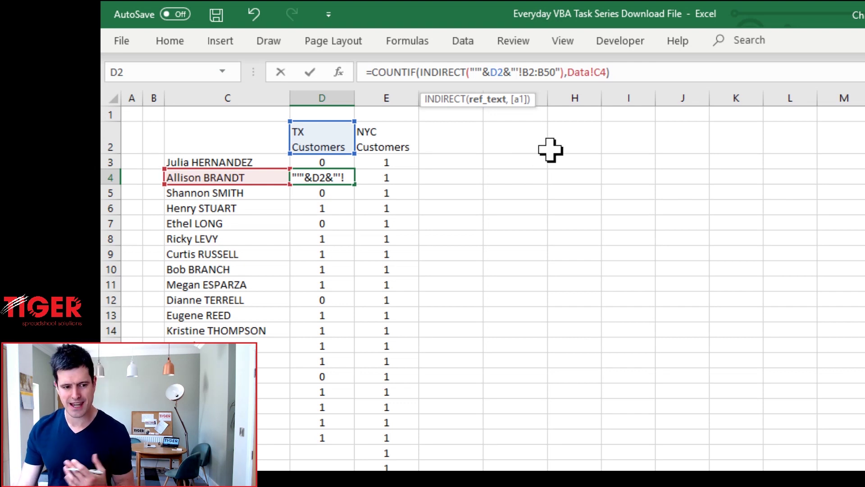
# - Commit D4's formula, then fill it up into D3 and down to D21
pyautogui.press('Return')
pyautogui.press('Up')
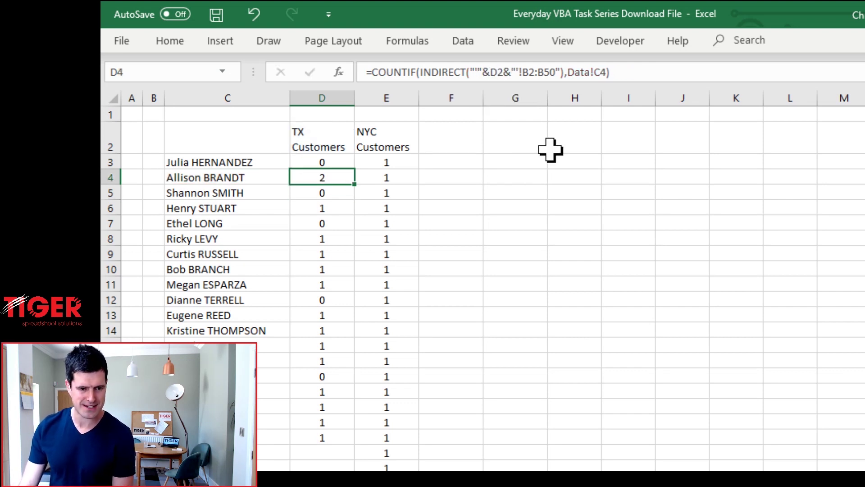
pyautogui.moveTo(353, 184); pyautogui.dragTo(354, 163)
pyautogui.click(339, 164)
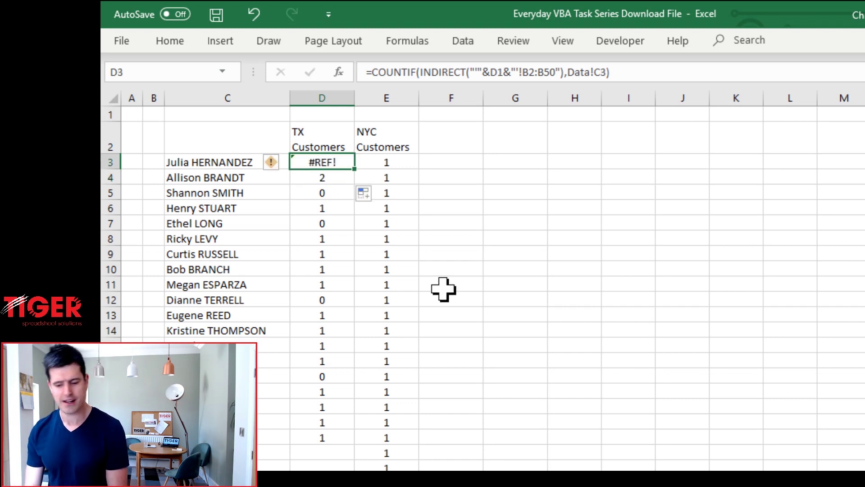
pyautogui.press('Down')
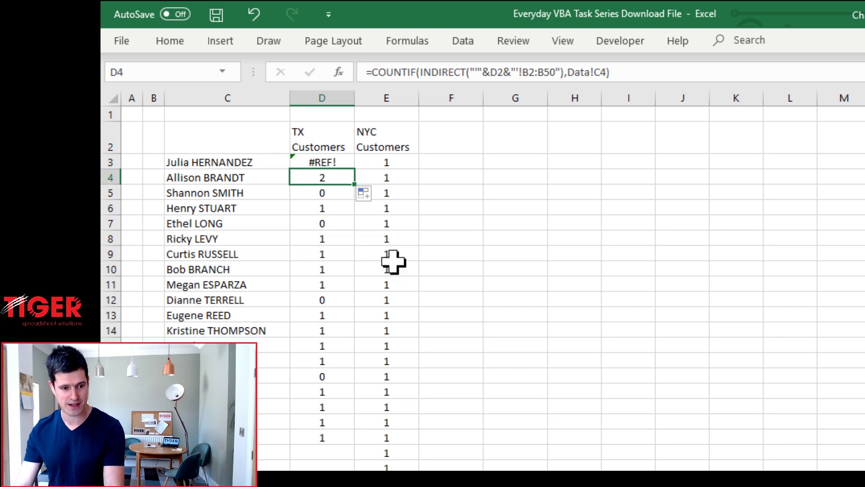
pyautogui.moveTo(355, 190); pyautogui.dragTo(340, 439)
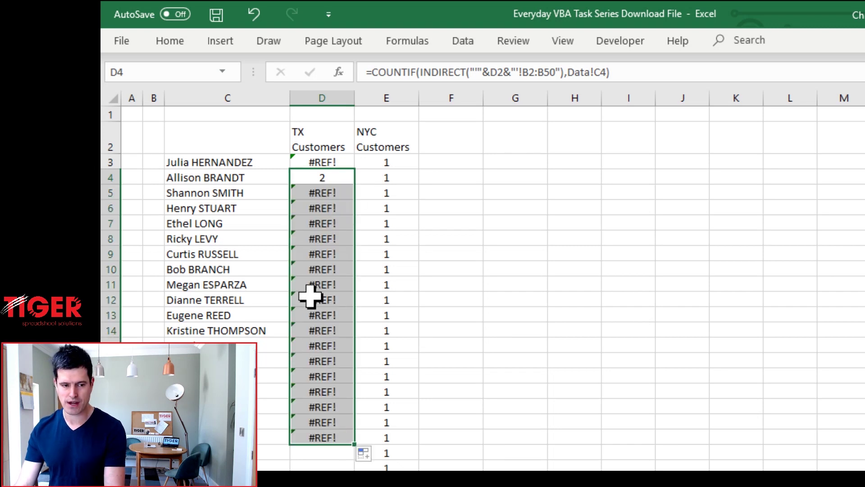
pyautogui.click(328, 176)
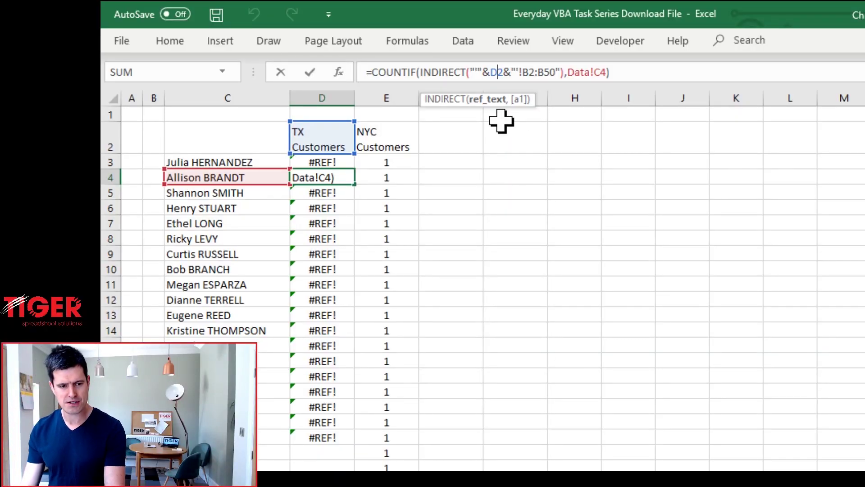
# - Change the header reference to D$2, then refill D4's formula down column D and up into D3
pyautogui.press('F4')
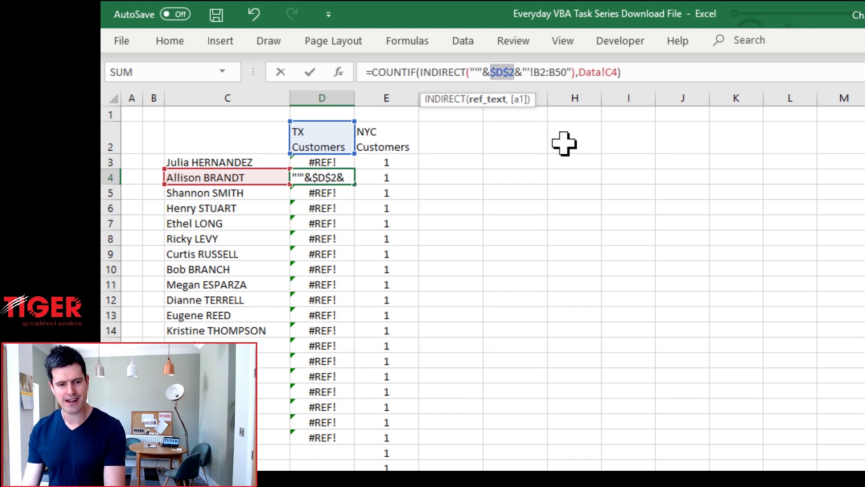
pyautogui.press('F4')
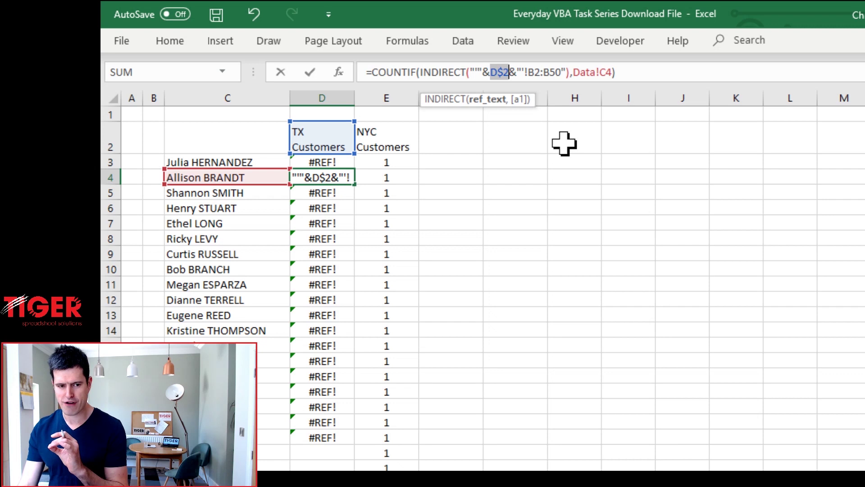
pyautogui.press('Return')
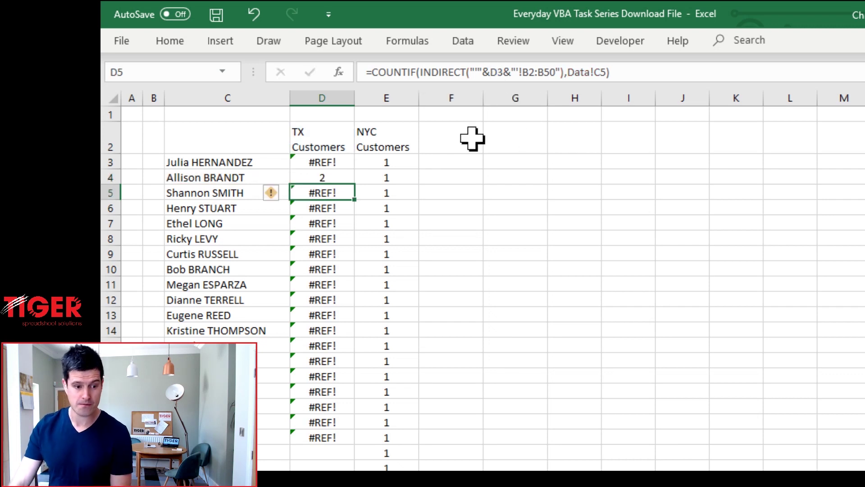
pyautogui.click(305, 173)
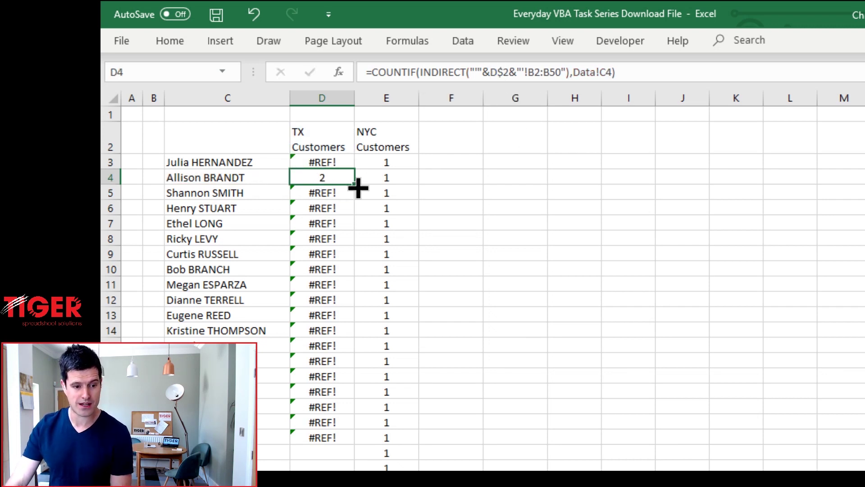
pyautogui.moveTo(359, 187); pyautogui.dragTo(367, 462)
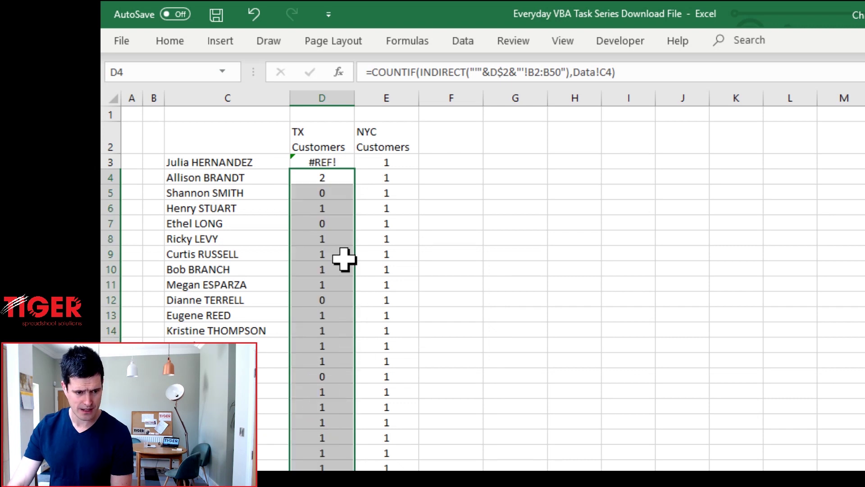
pyautogui.click(330, 180)
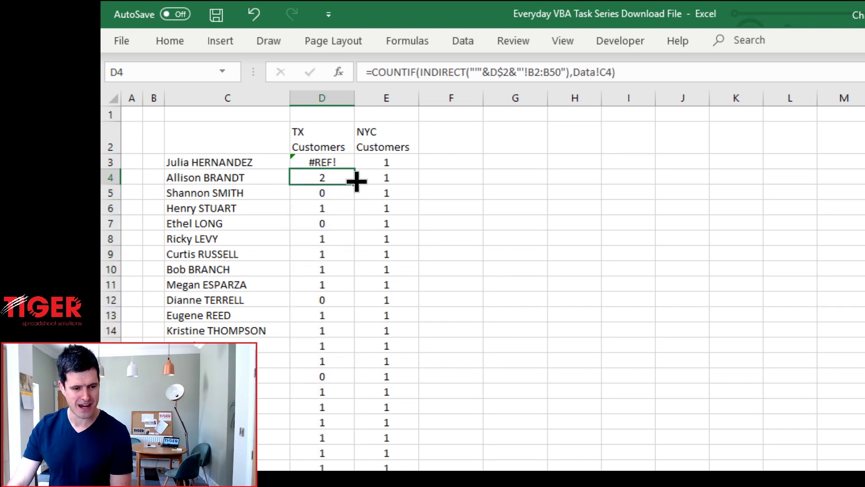
pyautogui.moveTo(354, 185); pyautogui.dragTo(359, 160)
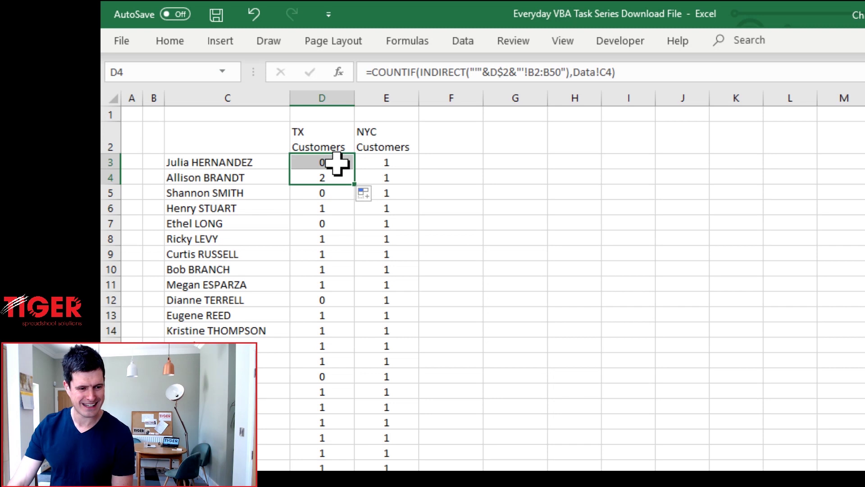
pyautogui.click(340, 162)
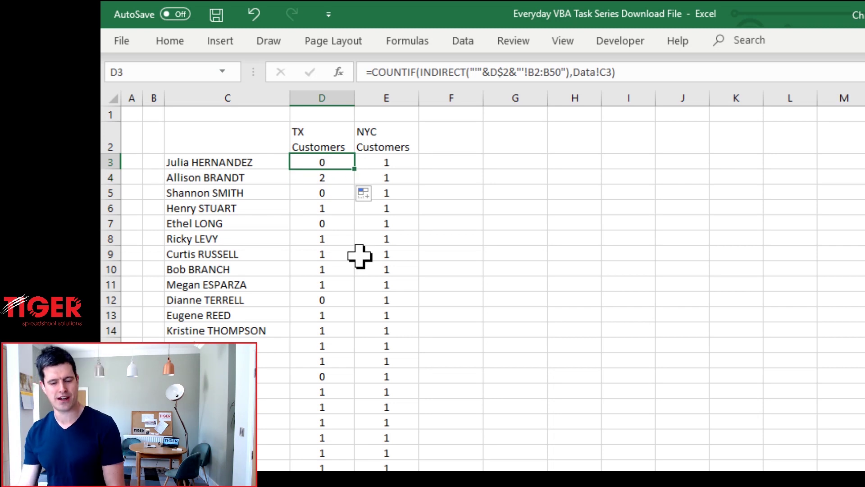
# - Copy the customer name in C3 over B2 on the TX Customers sheet and recheck D3's count
pyautogui.press('Left')
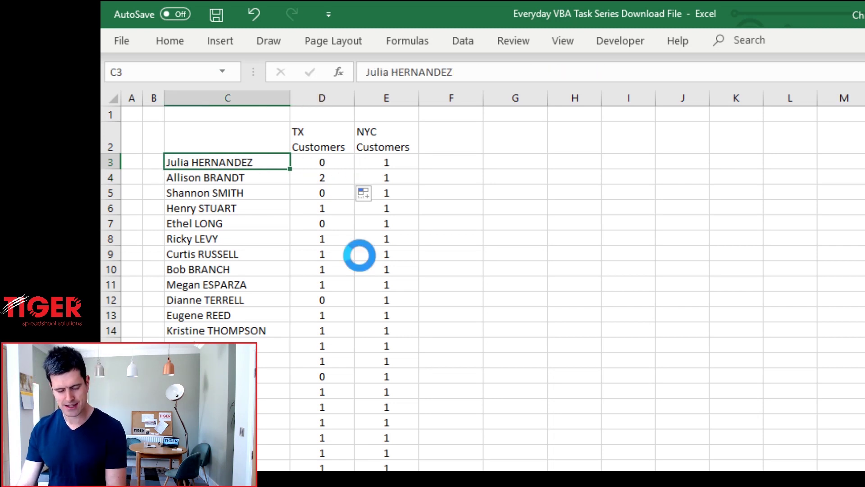
pyautogui.hotkey('ctrl', 'c')
pyautogui.hotkey('ctrl', 'pageup')
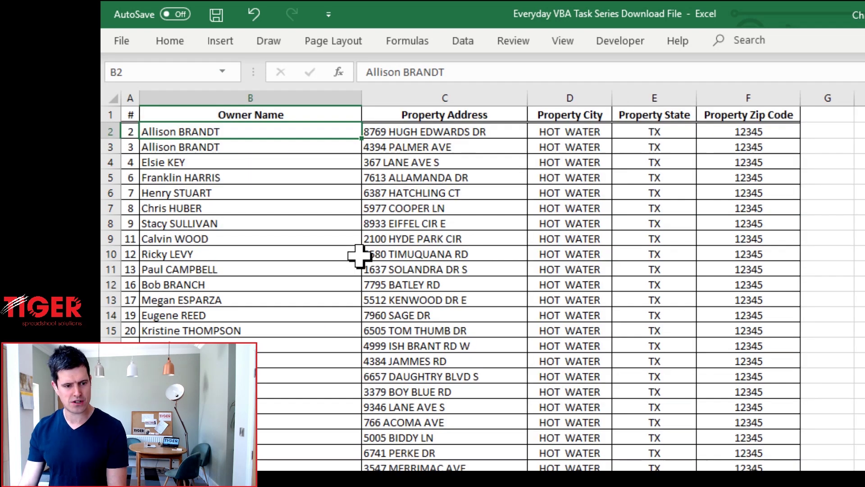
pyautogui.hotkey('ctrl', 'v')
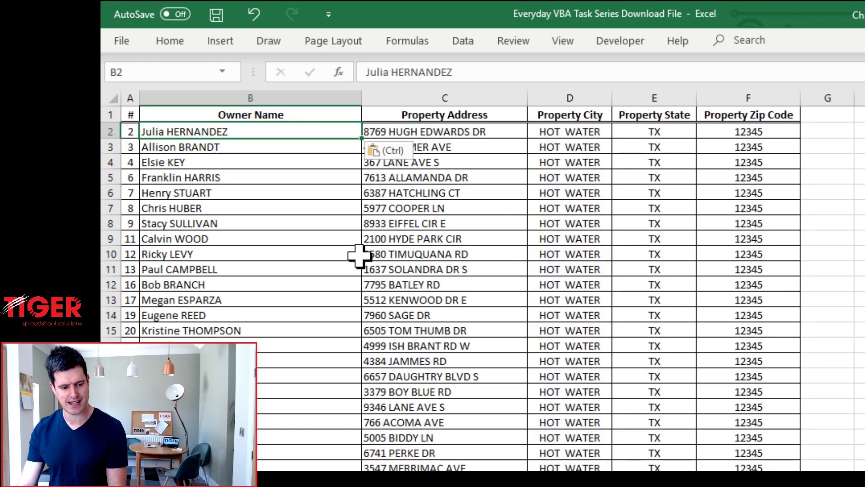
pyautogui.hotkey('ctrl', 'pagedown')
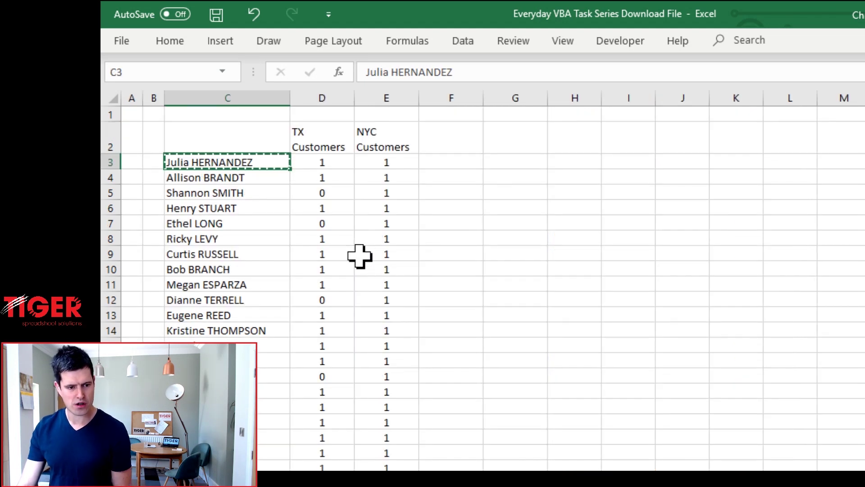
pyautogui.press('Right')
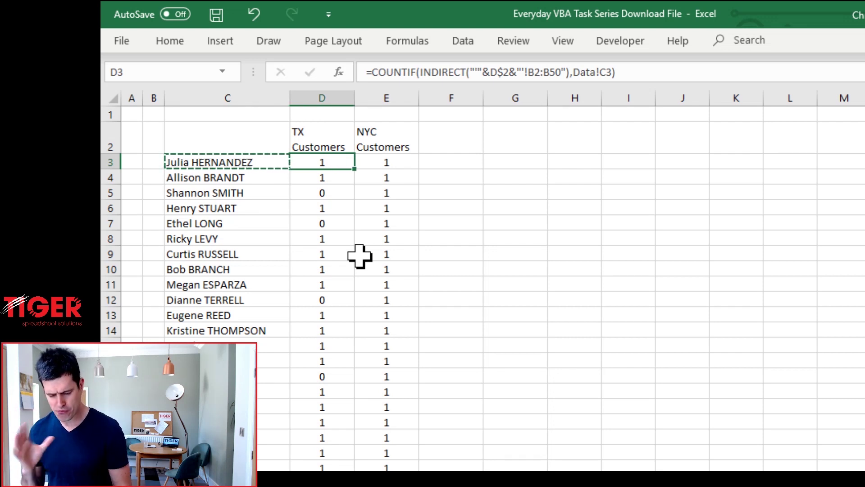
pyautogui.press('Escape')
pyautogui.press('Left')
pyautogui.press('Right')
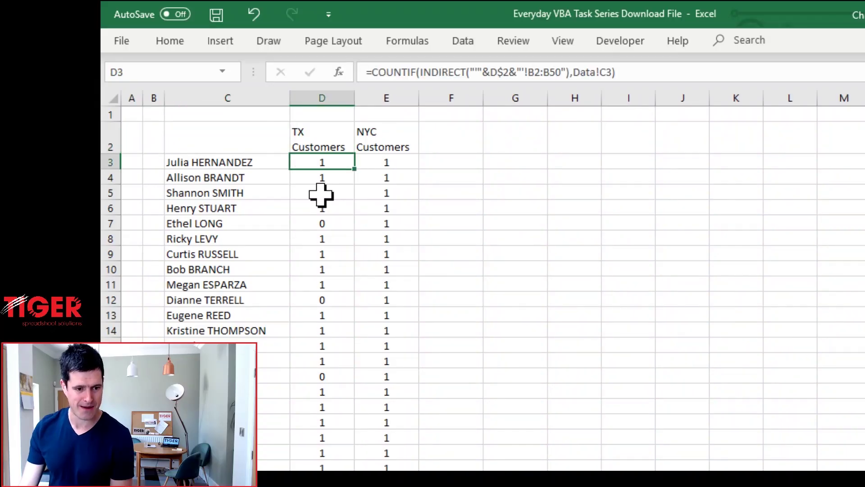
# - Delete the old NYC Customers formulas from E3 to the bottom of the column
pyautogui.press('Right')
pyautogui.hotkey('ctrl', 'shift', 'Down')
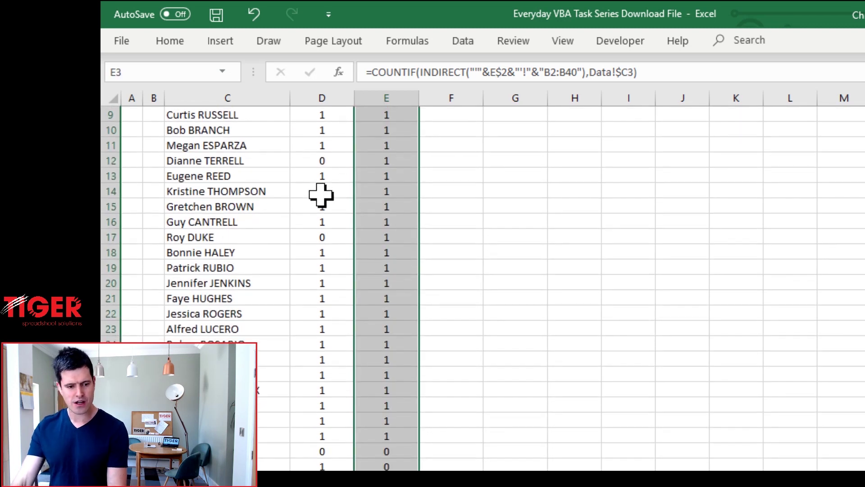
pyautogui.press('Delete')
pyautogui.scroll(3, 321, 195)
pyautogui.press('Up')
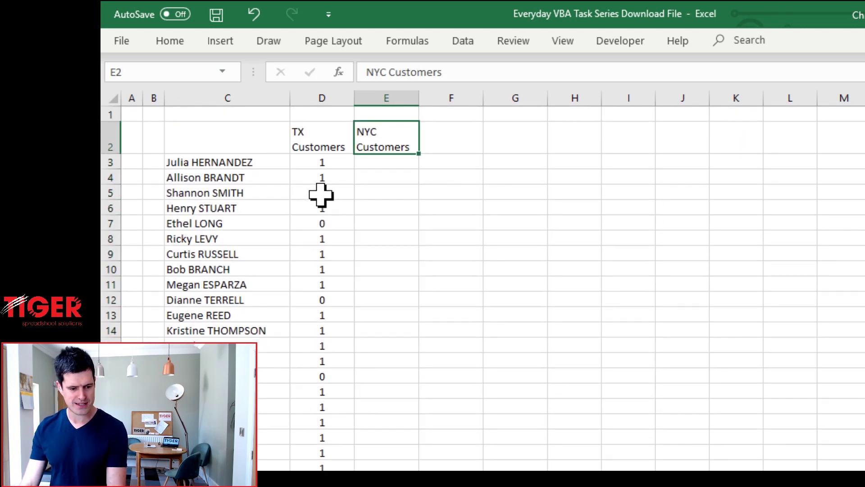
pyautogui.press('Left')
pyautogui.press('Down')
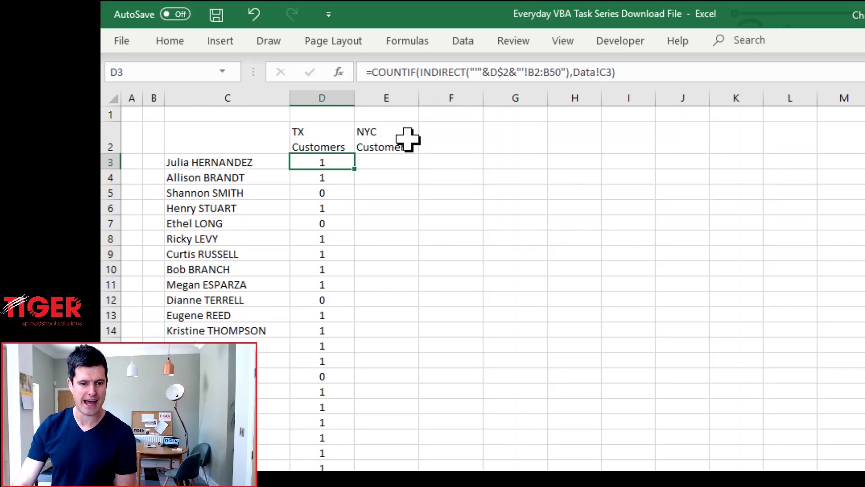
# - Change D3's criteria reference to Data!$C3 to lock the name column
pyautogui.click(505, 72)
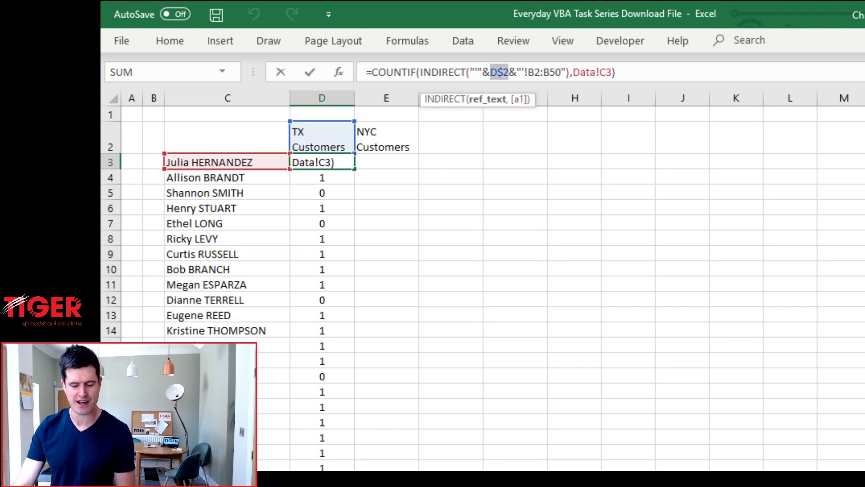
pyautogui.hotkey('ctrl', 'Return')
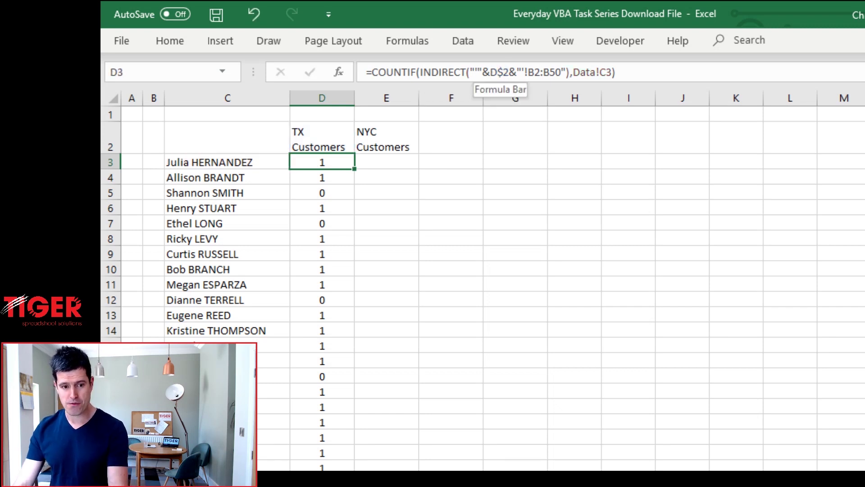
pyautogui.click(612, 72)
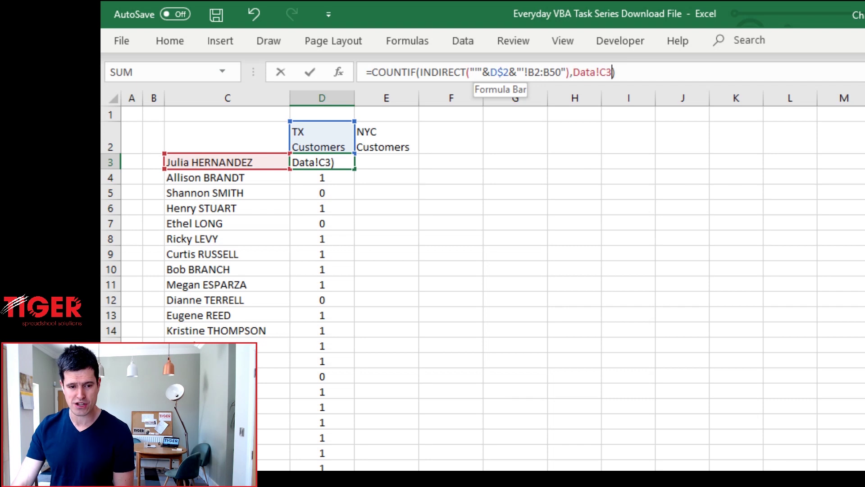
pyautogui.doubleClick(607, 73)
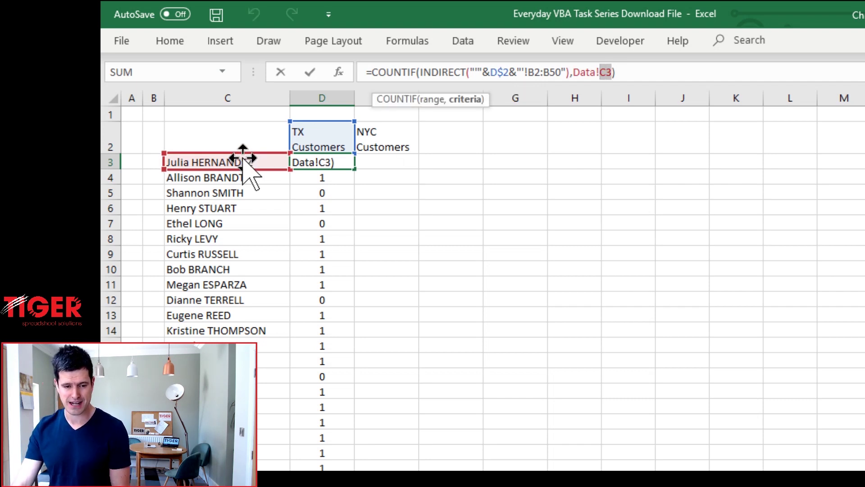
pyautogui.press('F4')
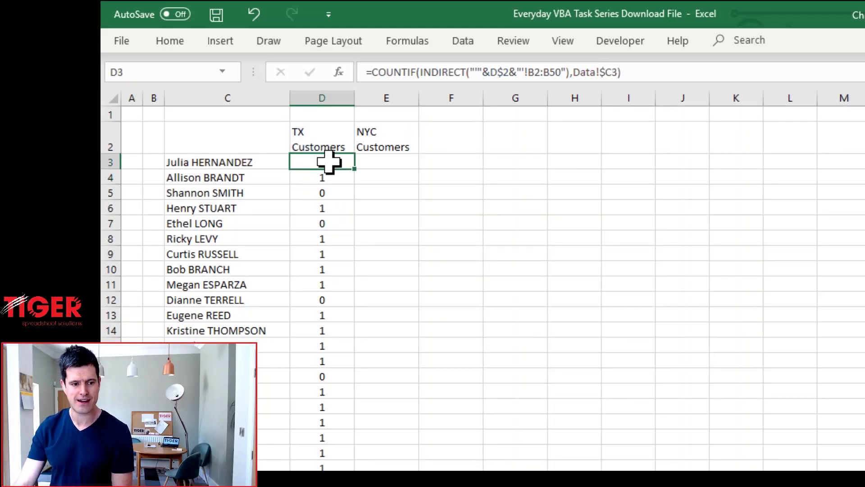
# - Fill the D3 formula down column D and copy it across into E3 for NYC
pyautogui.doubleClick(355, 169)
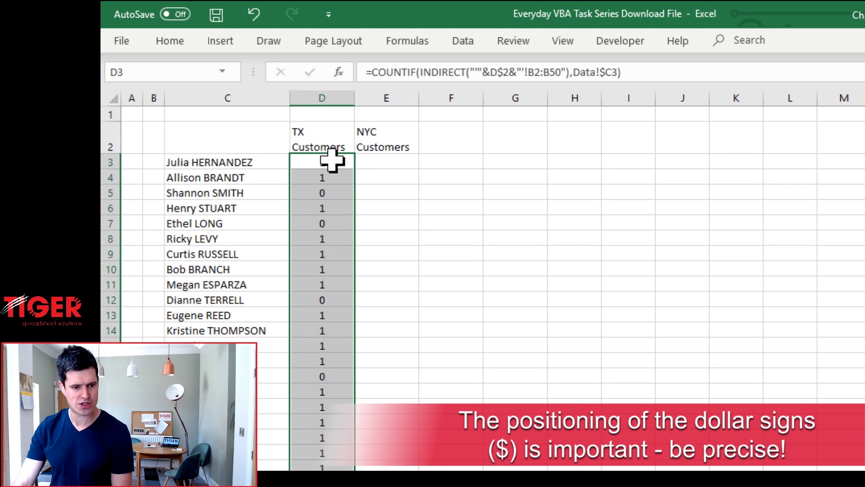
pyautogui.click(329, 160)
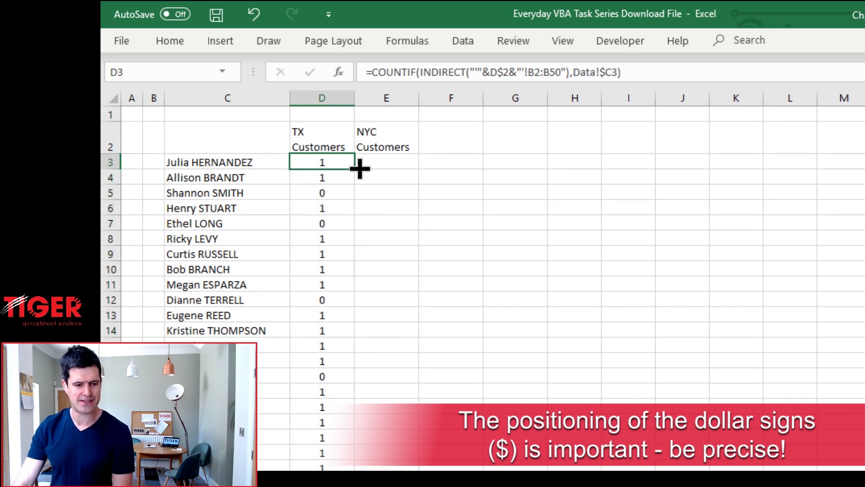
pyautogui.moveTo(363, 168); pyautogui.dragTo(405, 166)
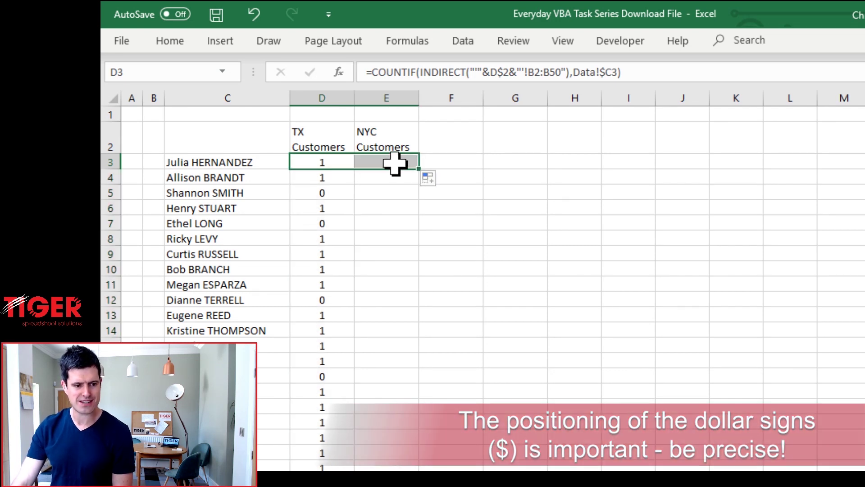
# - Paste the first customer's name from C3 over the second owner name in the next column
pyautogui.click(184, 165)
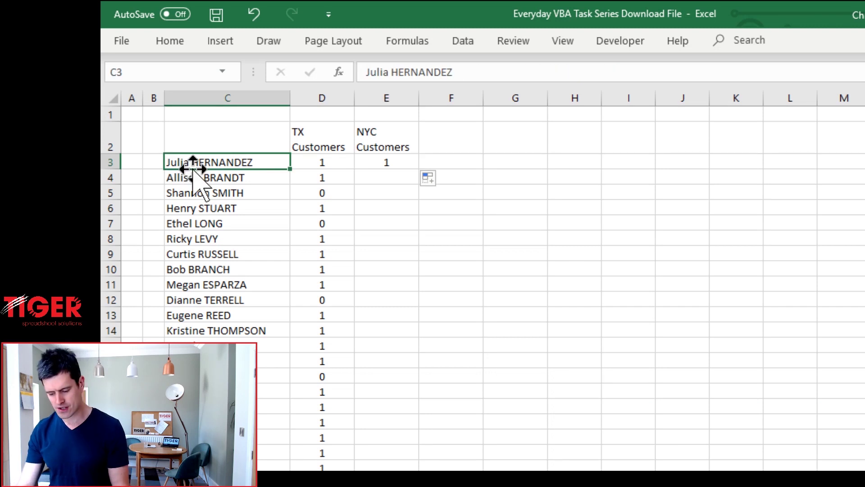
pyautogui.hotkey('ctrl', 'c')
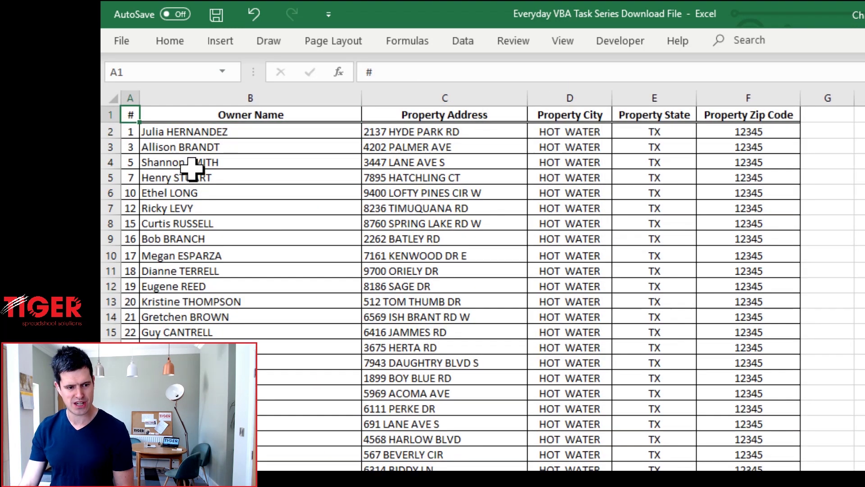
pyautogui.press('Right')
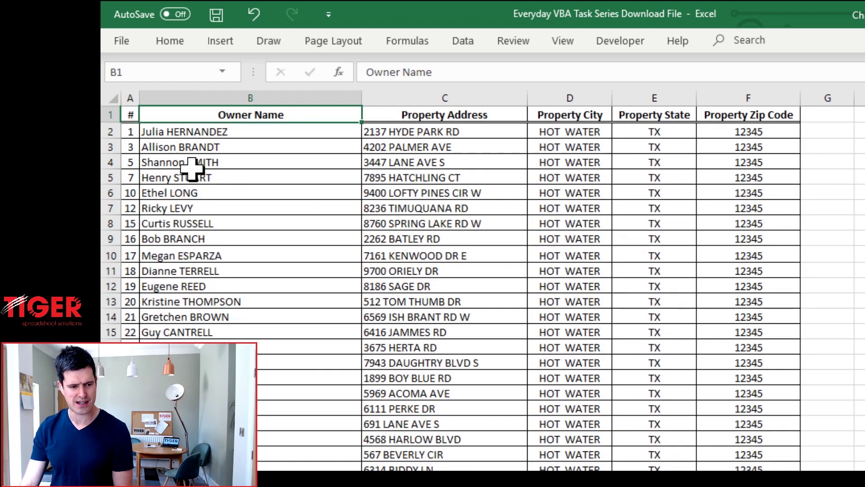
pyautogui.press('Down')
pyautogui.press('Down')
pyautogui.hotkey('ctrl', 'v')
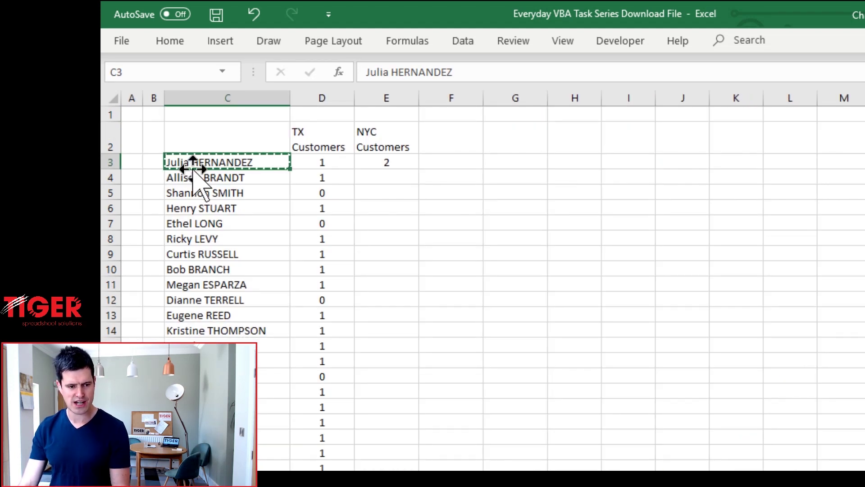
# - Fill the NYC Customers COUNTIF formula from E3 down through column E
pyautogui.press('Right')
pyautogui.press('Right')
pyautogui.press('Escape')
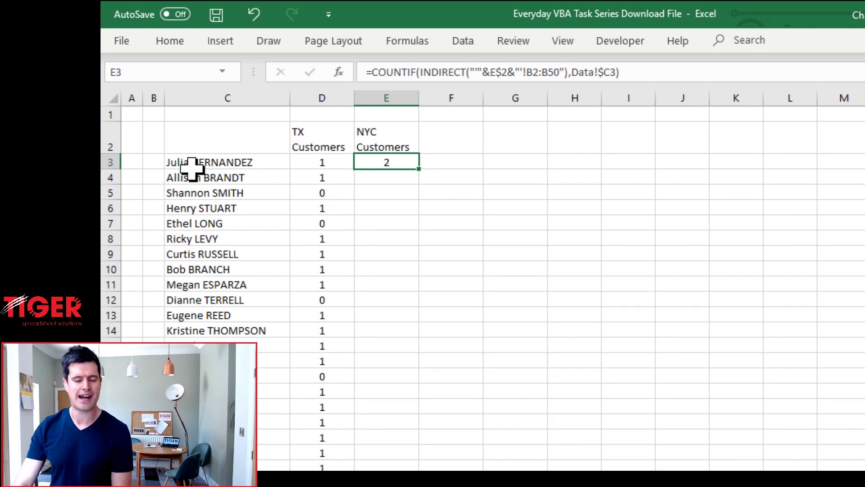
pyautogui.moveTo(419, 169)
pyautogui.mouseDown()
pyautogui.moveTo(429, 429)
pyautogui.moveTo(422, 470)
pyautogui.mouseUp()
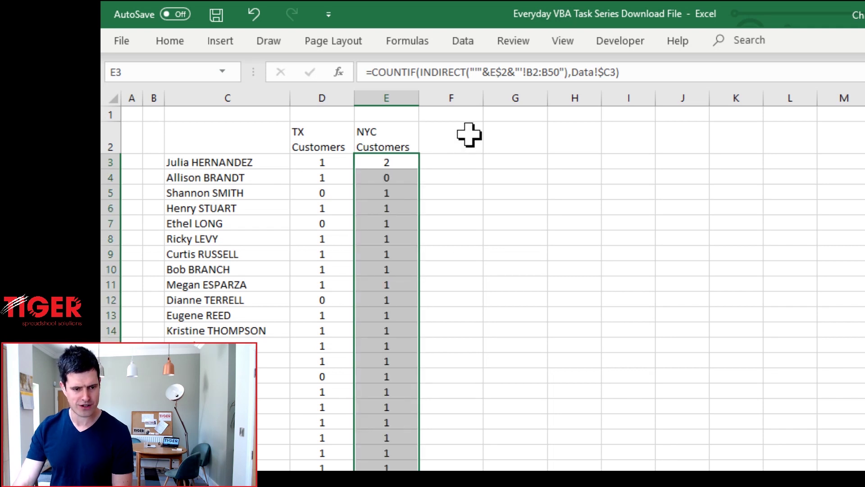
pyautogui.click(452, 139)
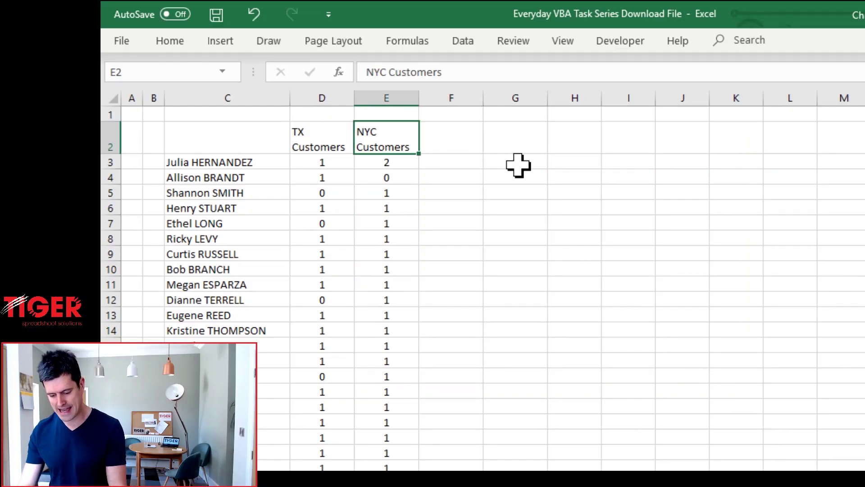
# - Paste copies of the NYC Customers header into F2 and G2
pyautogui.press('Right')
pyautogui.hotkey('ctrl', 'v')
pyautogui.press('Right')
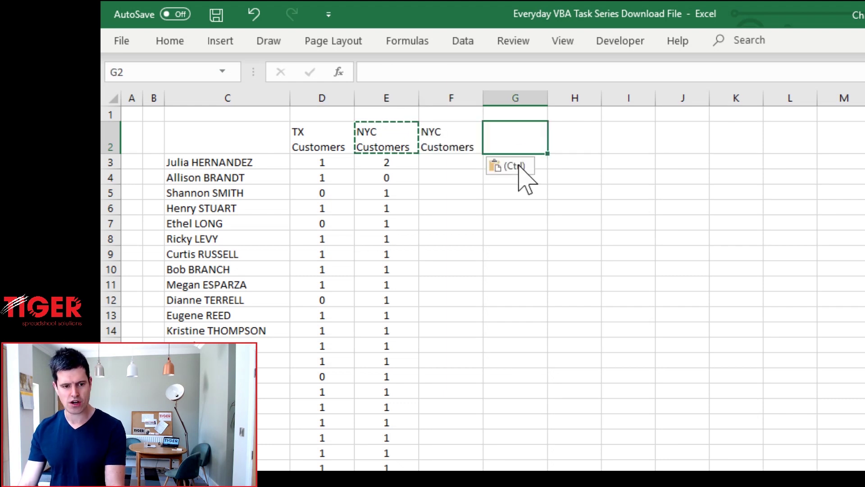
pyautogui.hotkey('ctrl', 'v')
pyautogui.press('Escape')
pyautogui.press('Left')
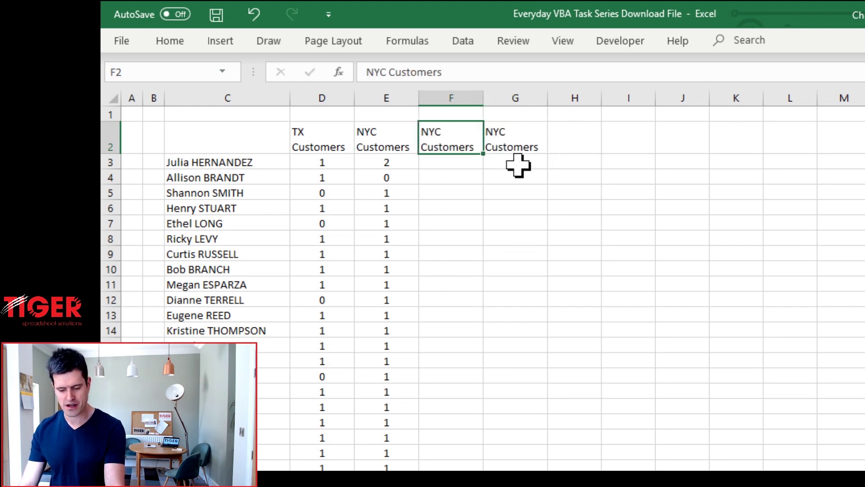
# - Rename the F2 header to 'AZ Customers'
pyautogui.press('BackSpace')
pyautogui.press('BackSpace')
pyautogui.press('BackSpace')
pyautogui.press('BackSpace')
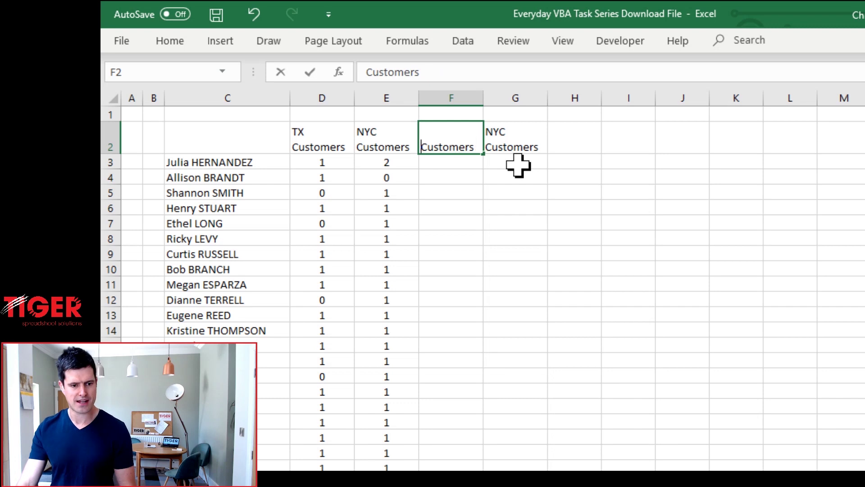
pyautogui.write('Az')
pyautogui.press('BackSpace')
pyautogui.press('BackSpace')
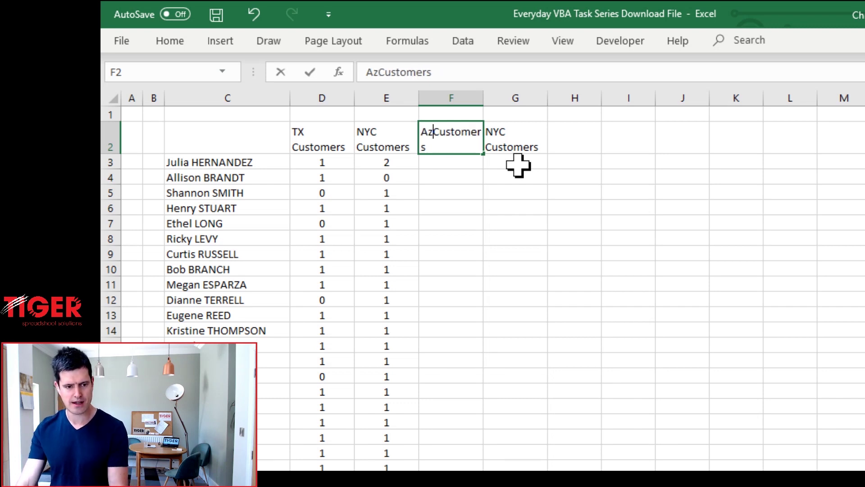
pyautogui.write('Z')
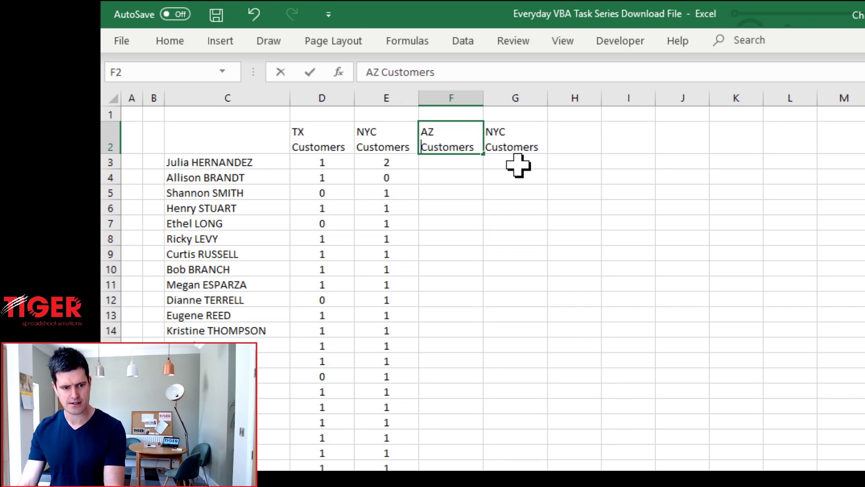
pyautogui.press('Return')
# - Rename the G2 header to 'MO Customers'
pyautogui.press('Up')
pyautogui.press('Right')
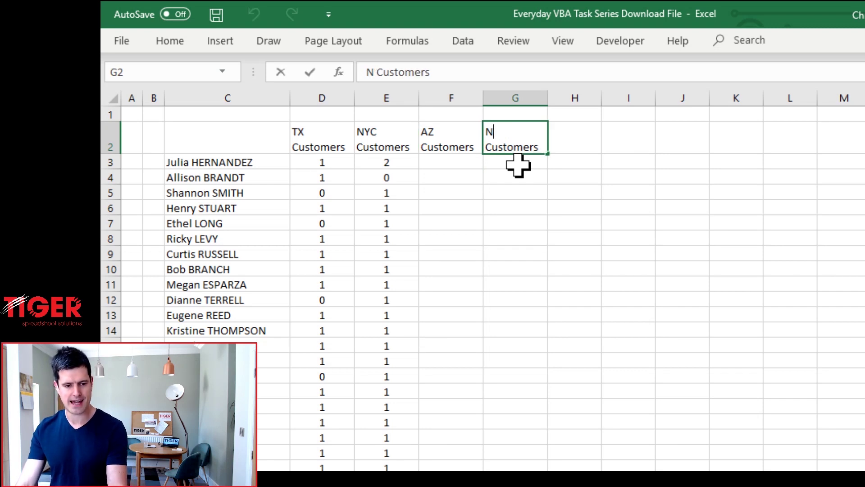
pyautogui.press('BackSpace')
pyautogui.write('M')
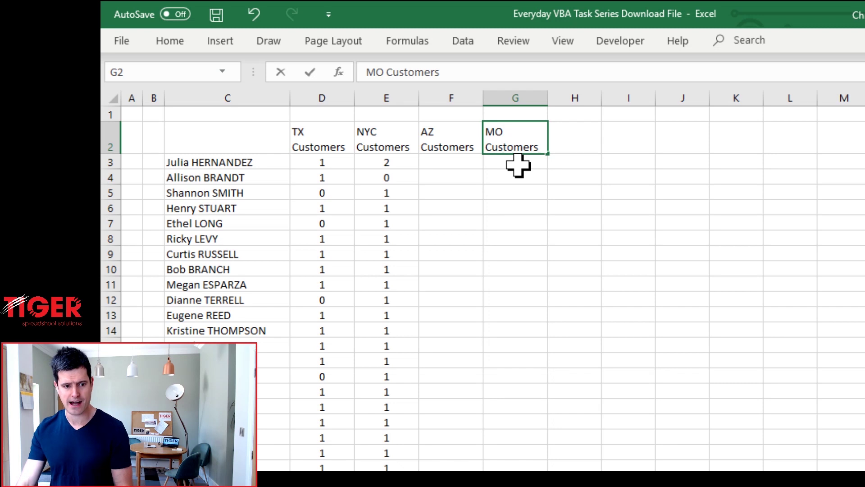
pyautogui.write('O')
pyautogui.press('Return')
pyautogui.press('Left')
pyautogui.press('Left')
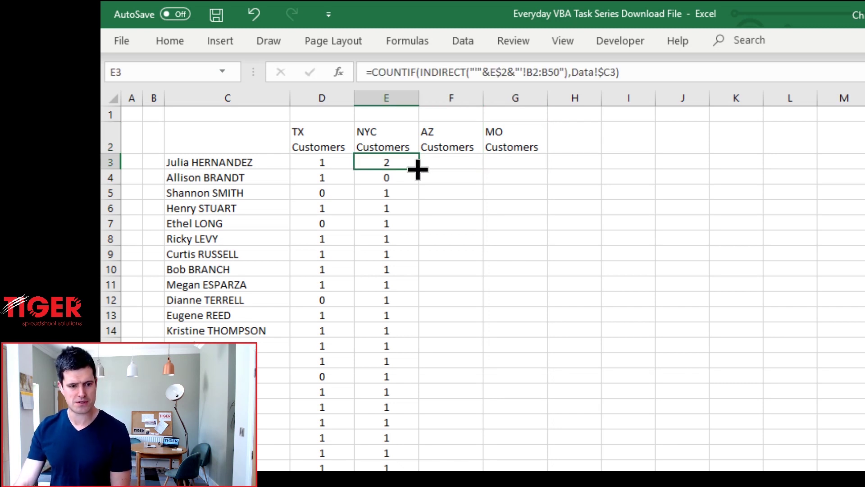
# - Copy the E3 formula across to G3 and fill it down the AZ and MO columns with Ctrl+D
pyautogui.moveTo(419, 169); pyautogui.dragTo(543, 169)
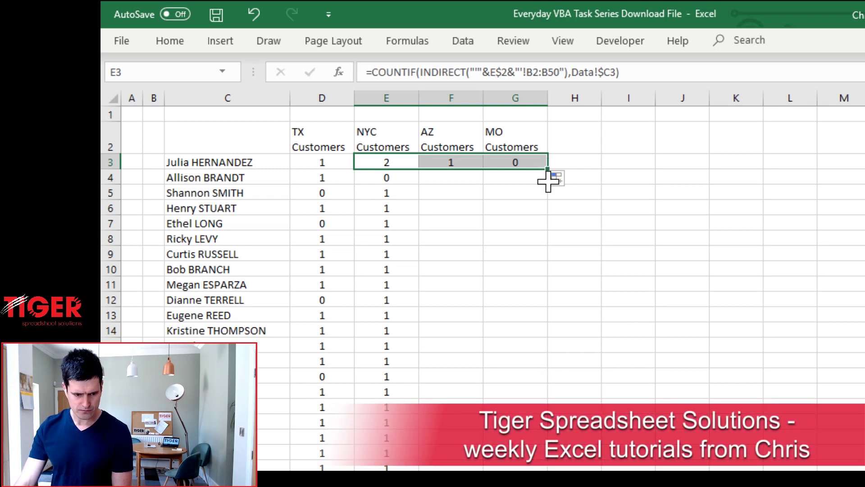
pyautogui.hotkey('ctrl', 'shift', 'Down')
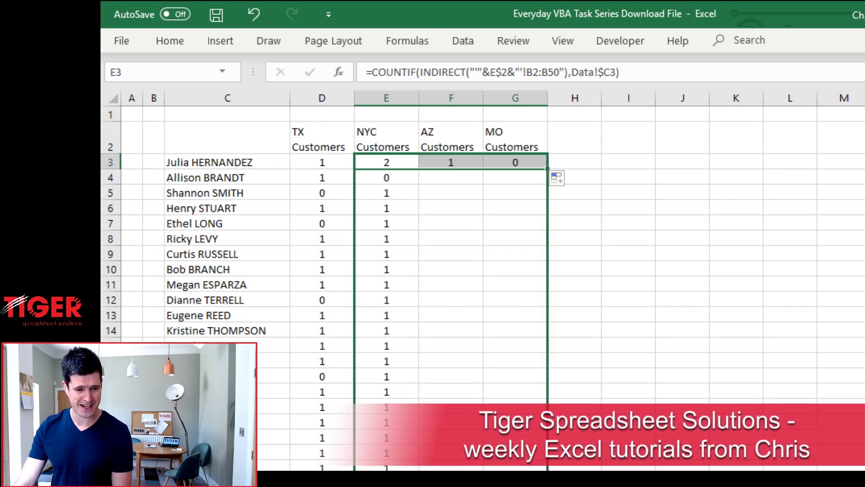
pyautogui.hotkey('ctrl', 'd')
pyautogui.click(451, 423)
# - Spot-check the AZ, MO, TX and NYC count formulas, leaving each unchanged
pyautogui.click(473, 392)
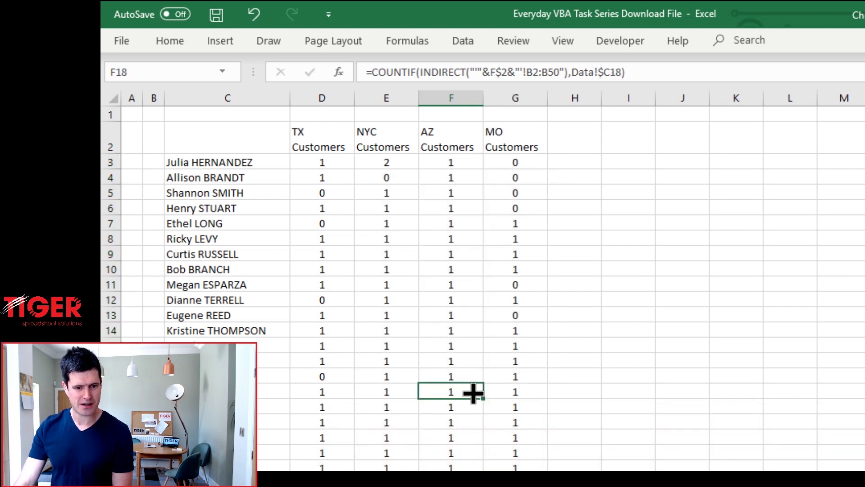
pyautogui.press('F2')
pyautogui.press('Escape')
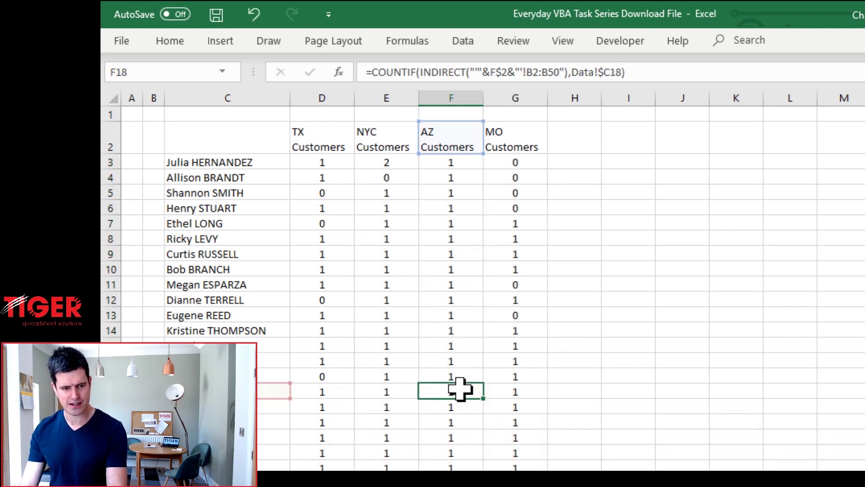
pyautogui.press('Up')
pyautogui.press('Up')
pyautogui.press('Up')
pyautogui.press('Up')
pyautogui.press('Up')
pyautogui.press('Right')
pyautogui.press('F2')
pyautogui.press('Escape')
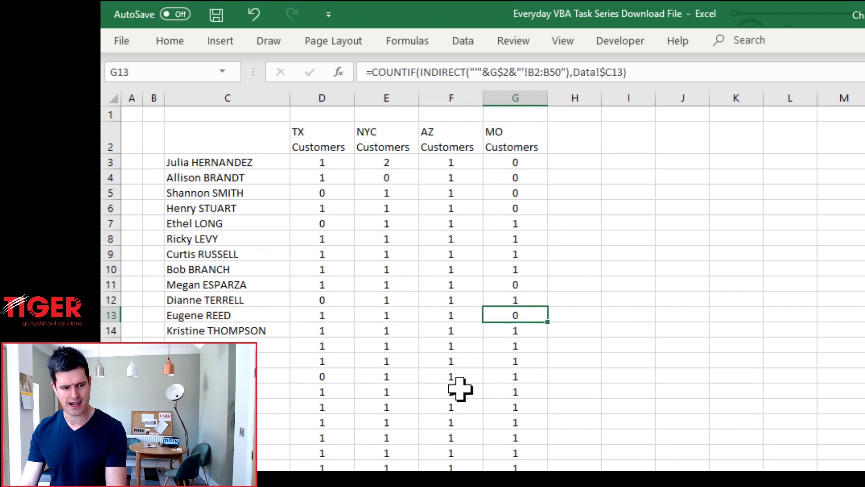
pyautogui.press('Left')
pyautogui.press('Left')
pyautogui.press('Left')
pyautogui.press('Up')
pyautogui.press('Up')
pyautogui.press('Up')
pyautogui.press('F2')
pyautogui.press('Escape')
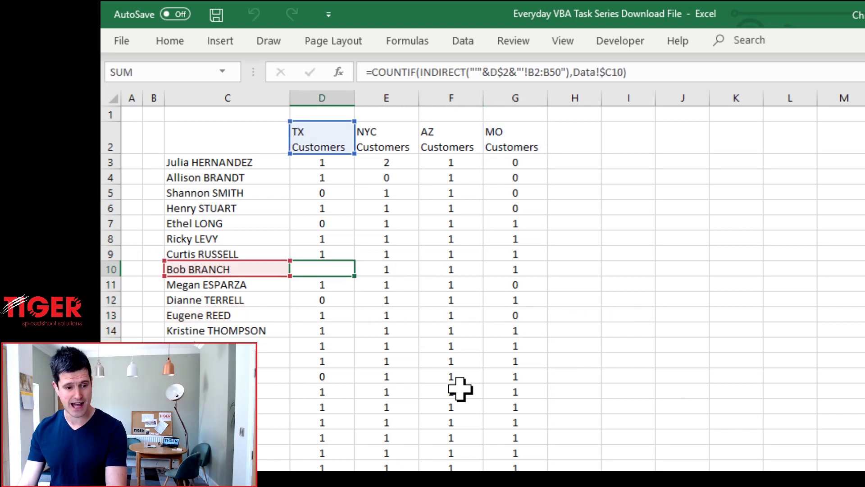
pyautogui.press('Up')
pyautogui.press('Up')
pyautogui.press('Up')
pyautogui.press('Right')
pyautogui.press('F2')
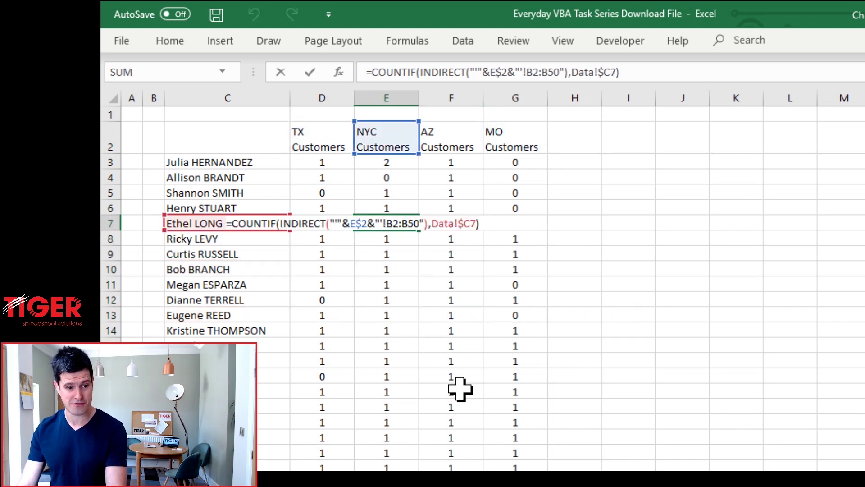
pyautogui.press('Escape')
pyautogui.press('Up')
pyautogui.press('Up')
pyautogui.press('Up')
pyautogui.press('Up')
pyautogui.press('Left')
pyautogui.press('Left')
pyautogui.press('Left')
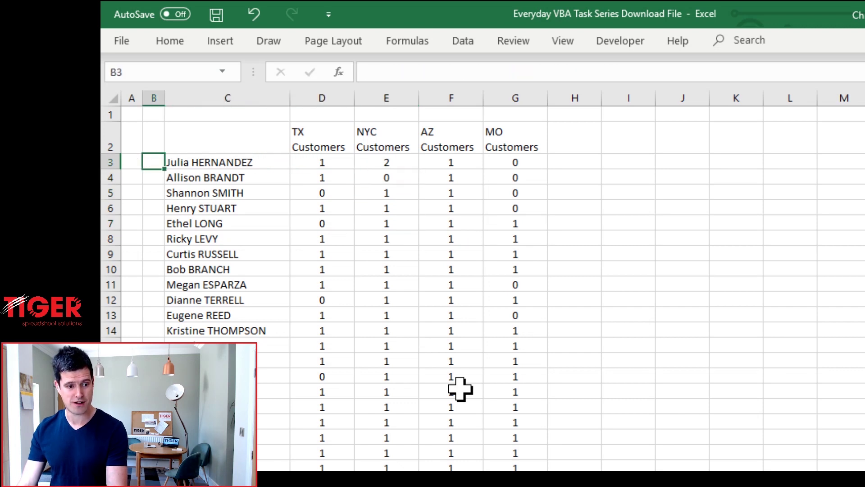
pyautogui.press('Right')
pyautogui.press('Right')
pyautogui.press('Right')
pyautogui.press('Right')
pyautogui.press('Right')
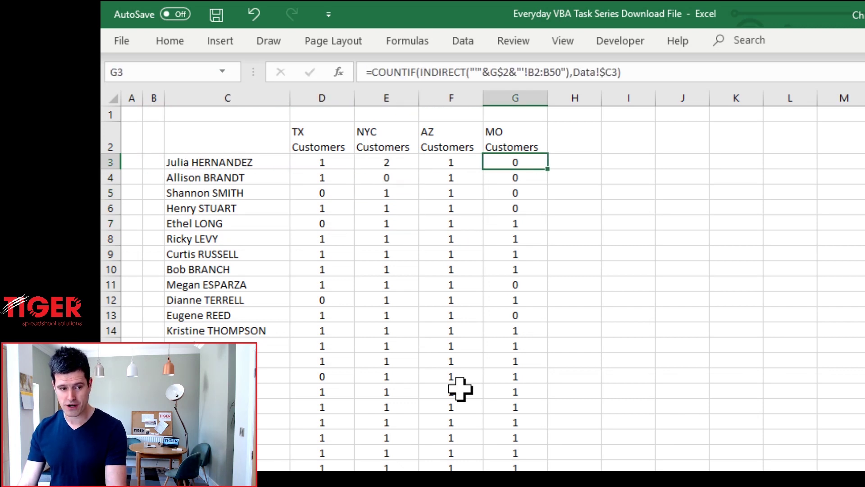
pyautogui.press('Left')
pyautogui.press('Left')
pyautogui.press('Left')
pyautogui.press('Left')
# - Paste the first customer's name over the MO sheet's first owner, then confirm the MO count shows 1
pyautogui.hotkey('ctrl', 'c')
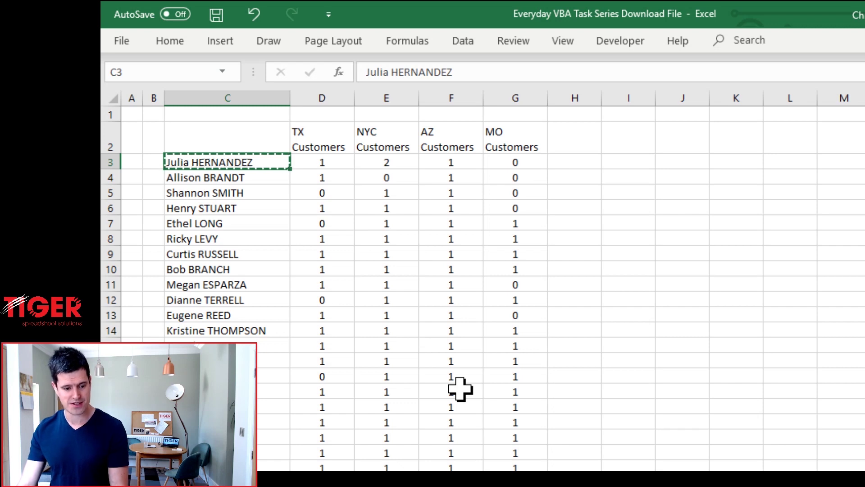
pyautogui.hotkey('ctrl', 'pagedown')
pyautogui.hotkey('ctrl', 'pagedown')
pyautogui.press('Left')
pyautogui.press('Left')
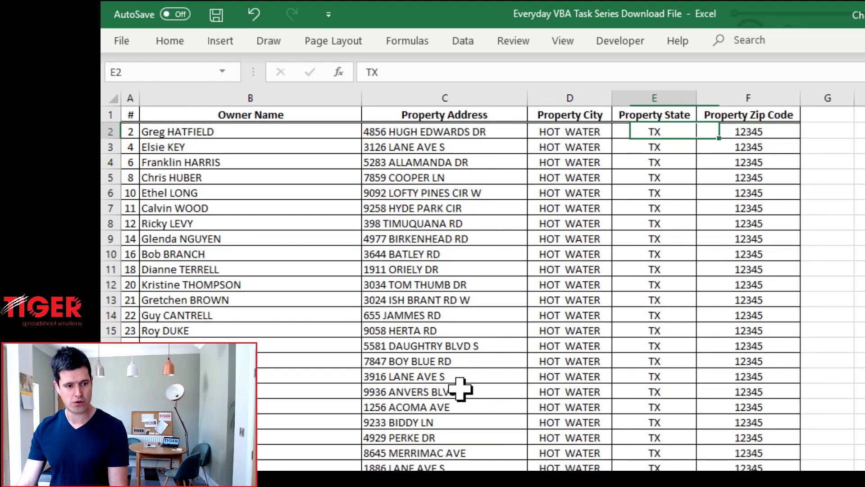
pyautogui.press('Left')
pyautogui.press('Left')
pyautogui.press('Left')
pyautogui.press('Left')
pyautogui.press('Right')
pyautogui.hotkey('ctrl', 'v')
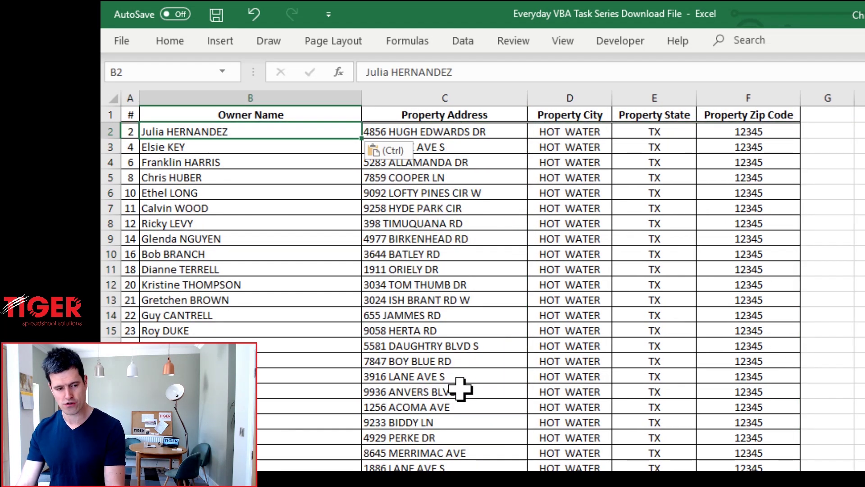
pyautogui.hotkey('ctrl', 'pageup')
pyautogui.hotkey('ctrl', 'pageup')
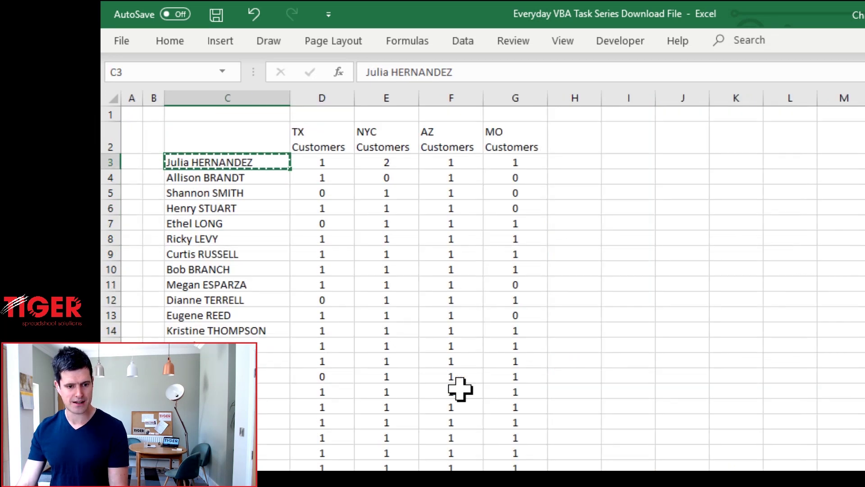
pyautogui.press('Right')
pyautogui.press('Right')
pyautogui.press('Right')
pyautogui.press('Right')
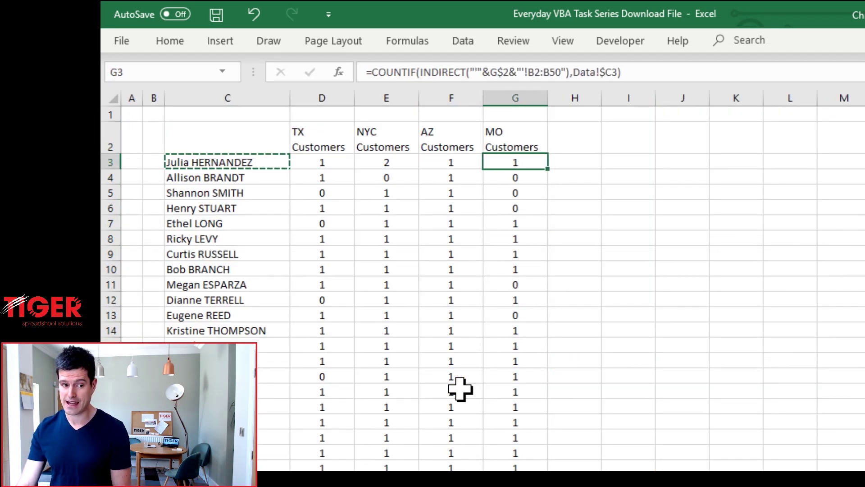